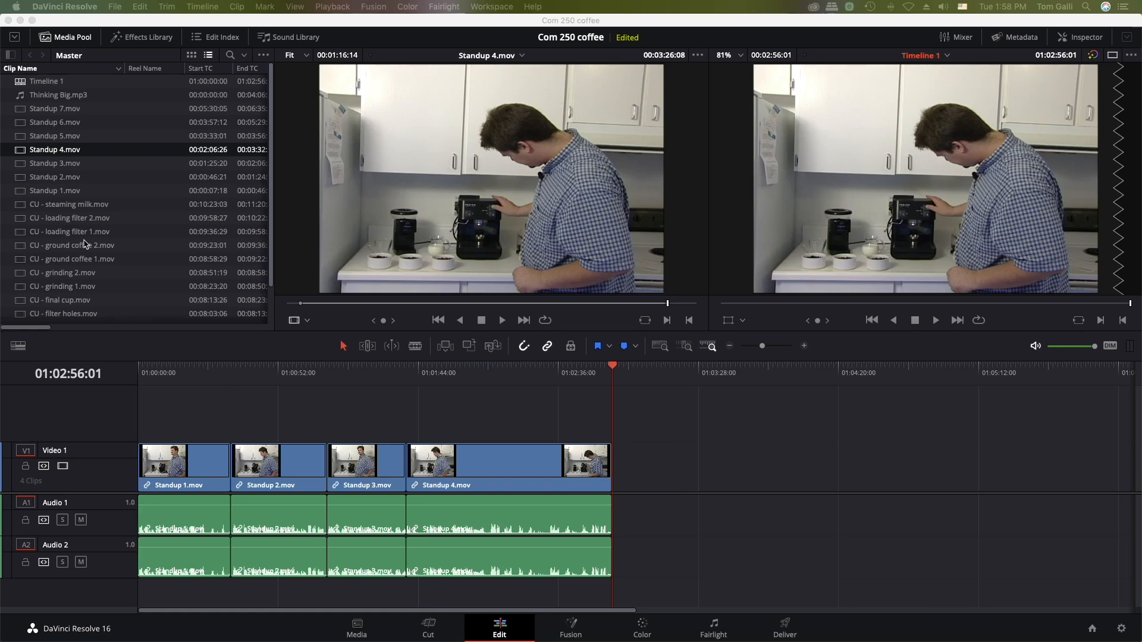
Load Standup 6.mov in the source viewer and mark its in point at 00:03:59:15 and out point at 00:05:27:28
{"action": "left_click", "coordinate": [21, 124]}
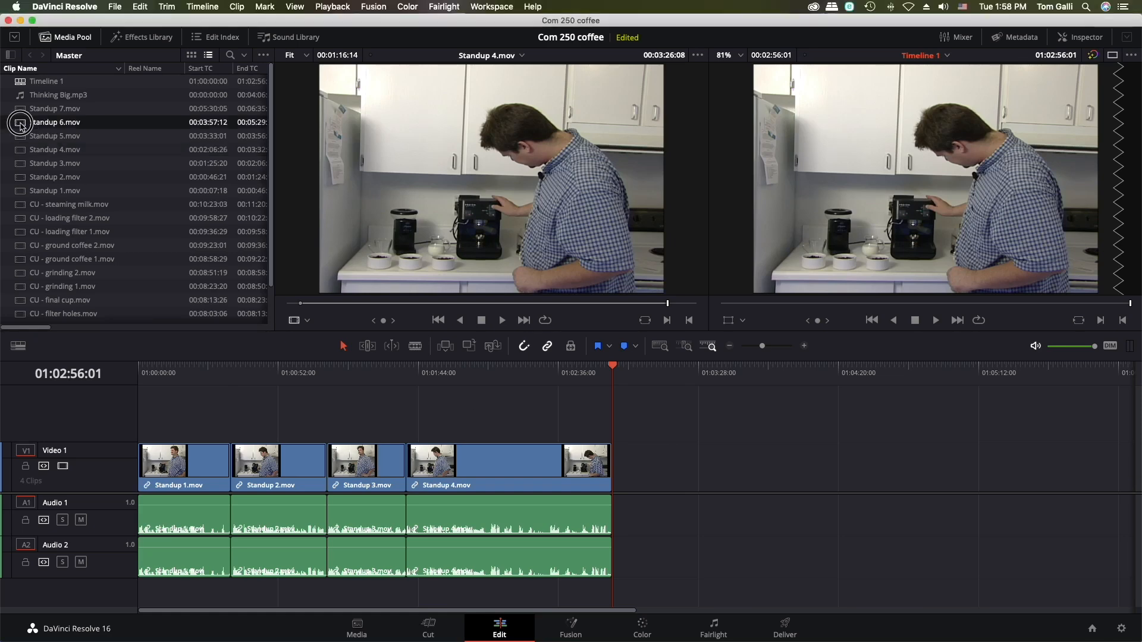
{"action": "left_click", "coordinate": [320, 304]}
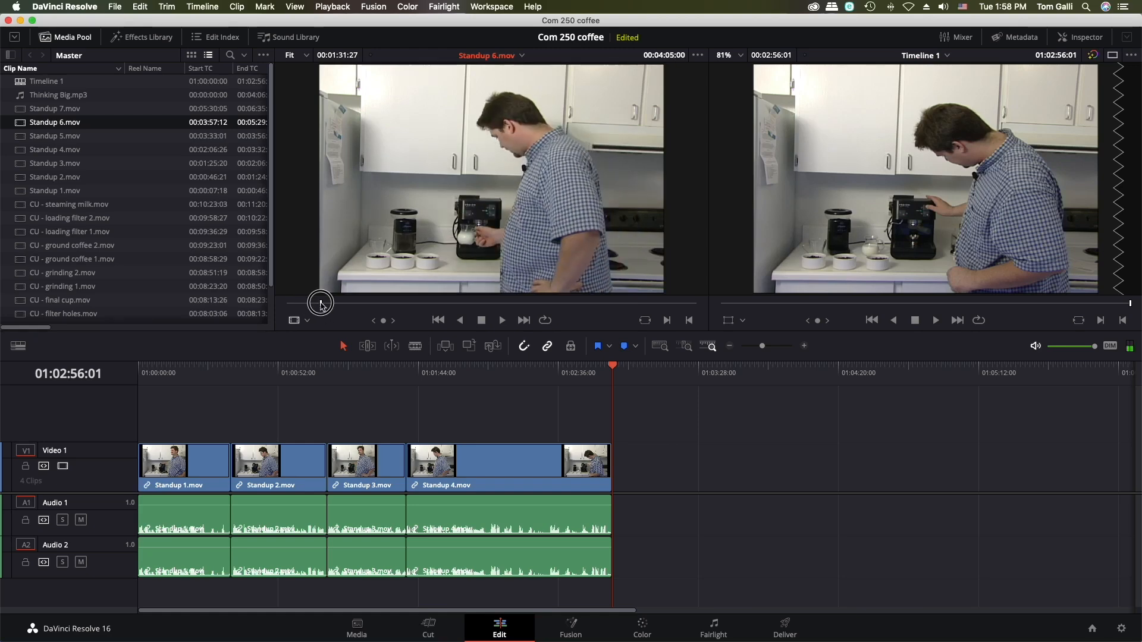
{"action": "left_click_drag", "start_coordinate": [320, 303], "coordinate": [289, 303]}
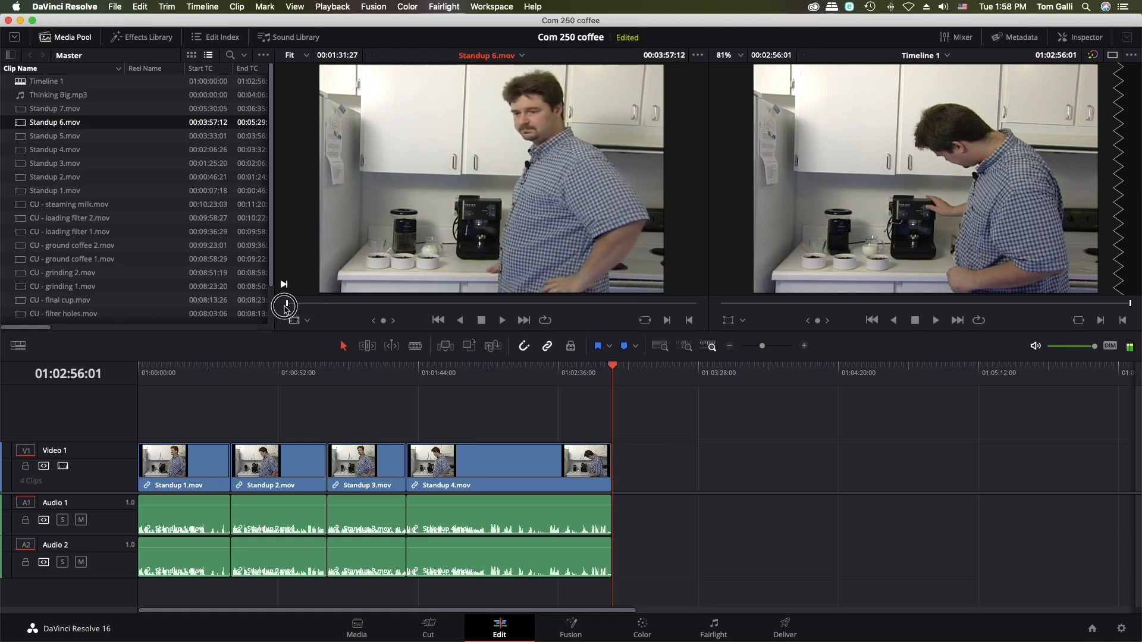
{"action": "key", "text": "space"}
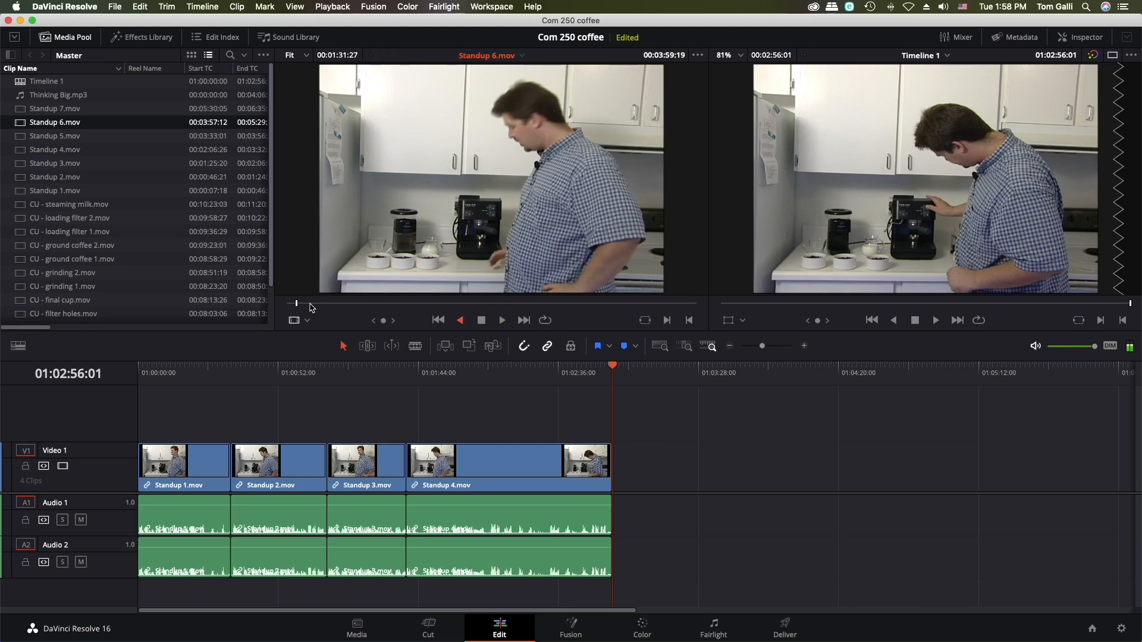
{"action": "key", "text": "space"}
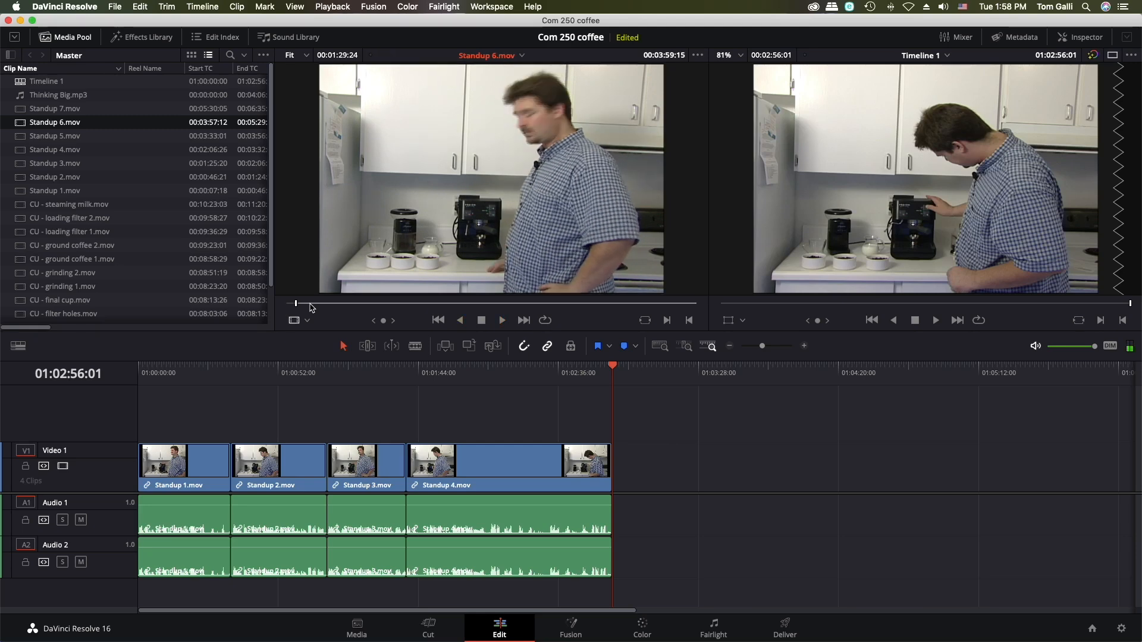
{"action": "left_click", "coordinate": [689, 304]}
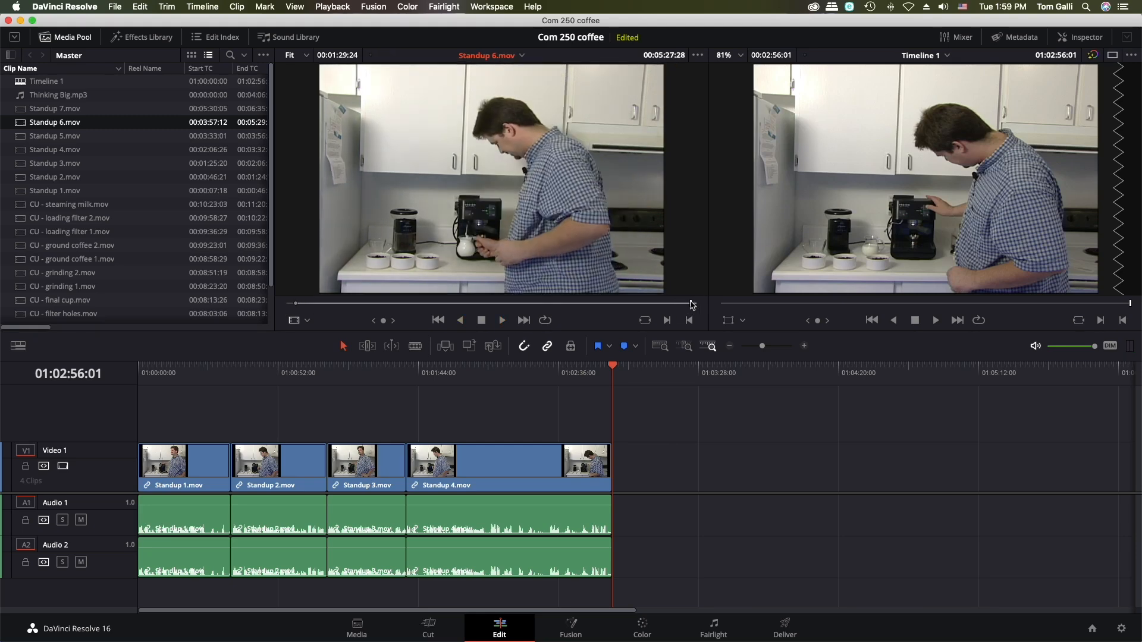
{"action": "key", "text": "o"}
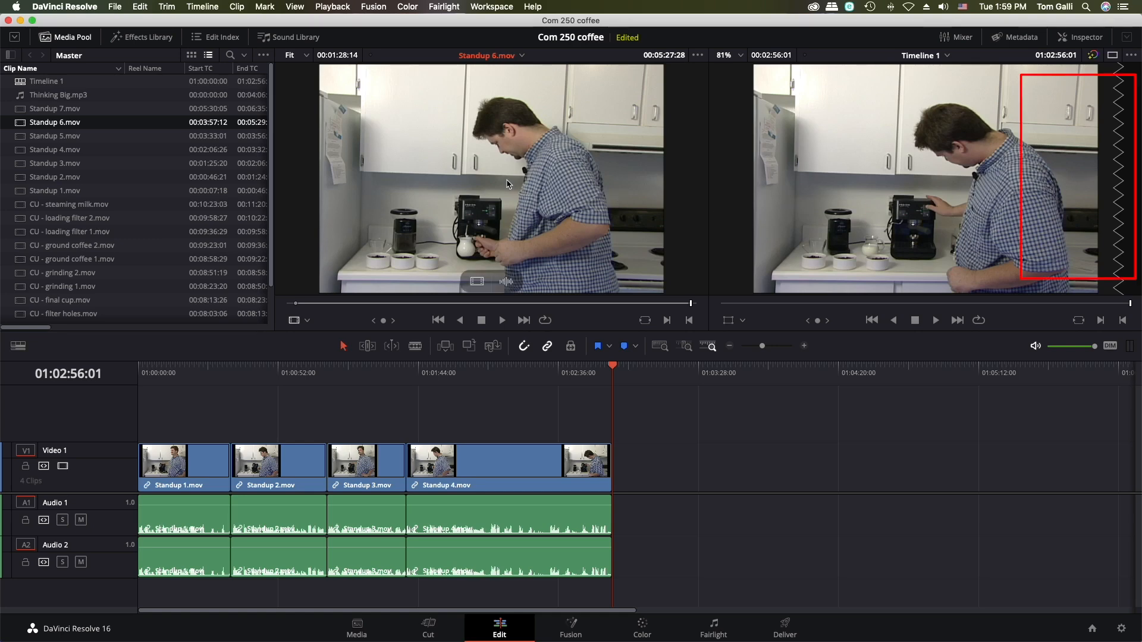
Add the marked Standup 6.mov section to the timeline after Standup 4.mov as an Overwrite edit
{"action": "left_click_drag", "start_coordinate": [508, 184], "coordinate": [848, 160]}
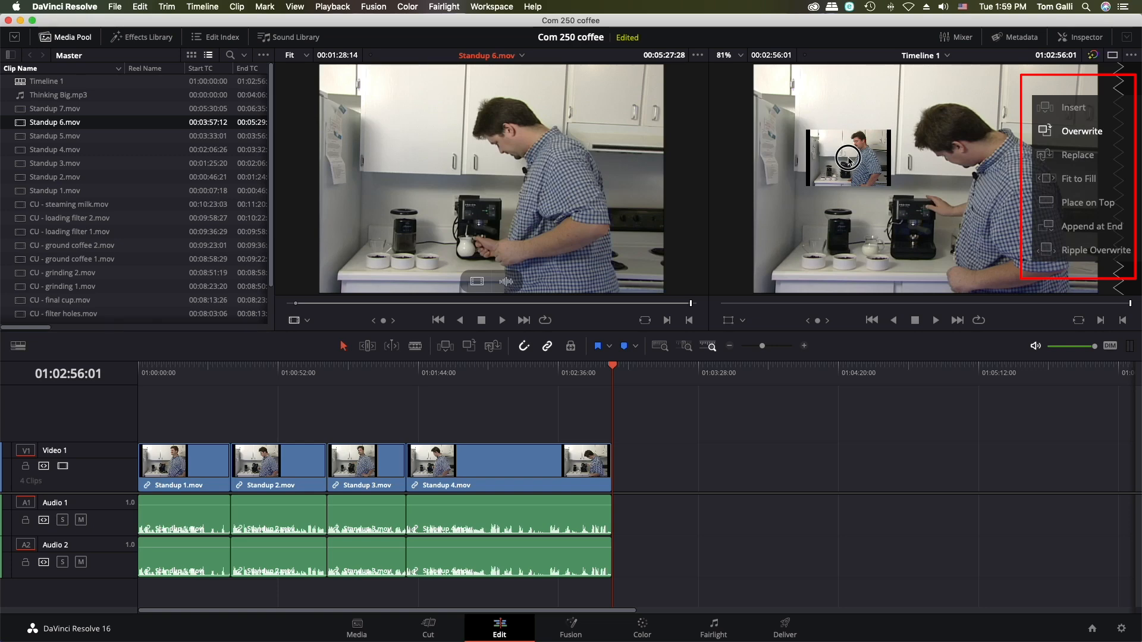
{"action": "left_click_drag", "start_coordinate": [849, 159], "coordinate": [848, 159]}
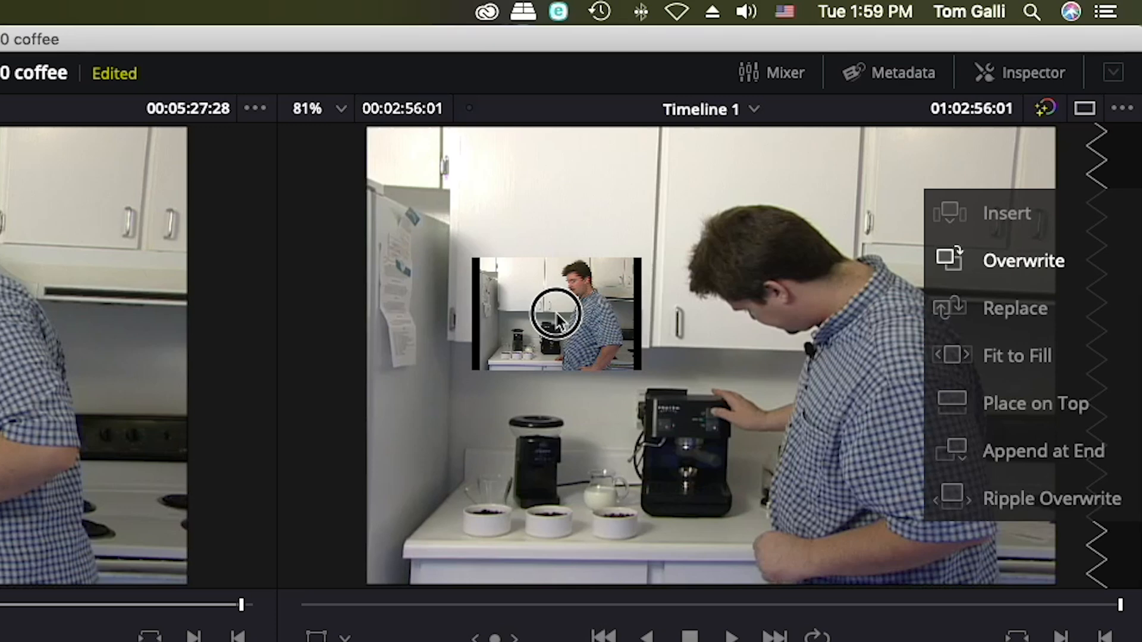
{"action": "left_click_drag", "start_coordinate": [557, 312], "coordinate": [555, 311]}
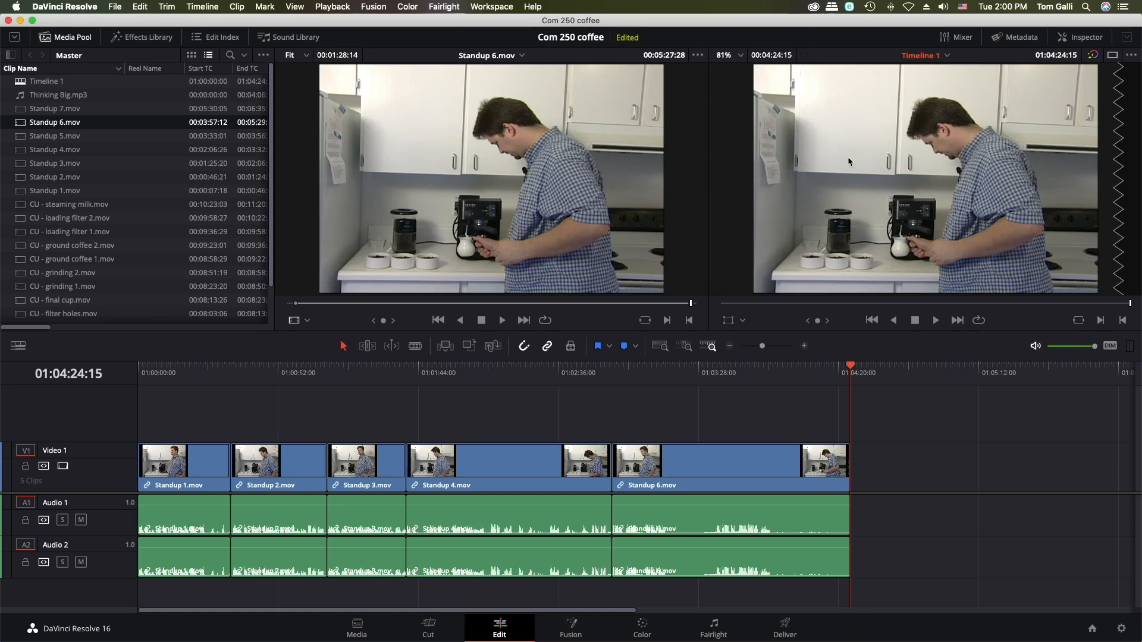
Load Standup 7.mov in the source viewer and add the whole clip to the timeline with Append at End
{"action": "left_click", "coordinate": [60, 109]}
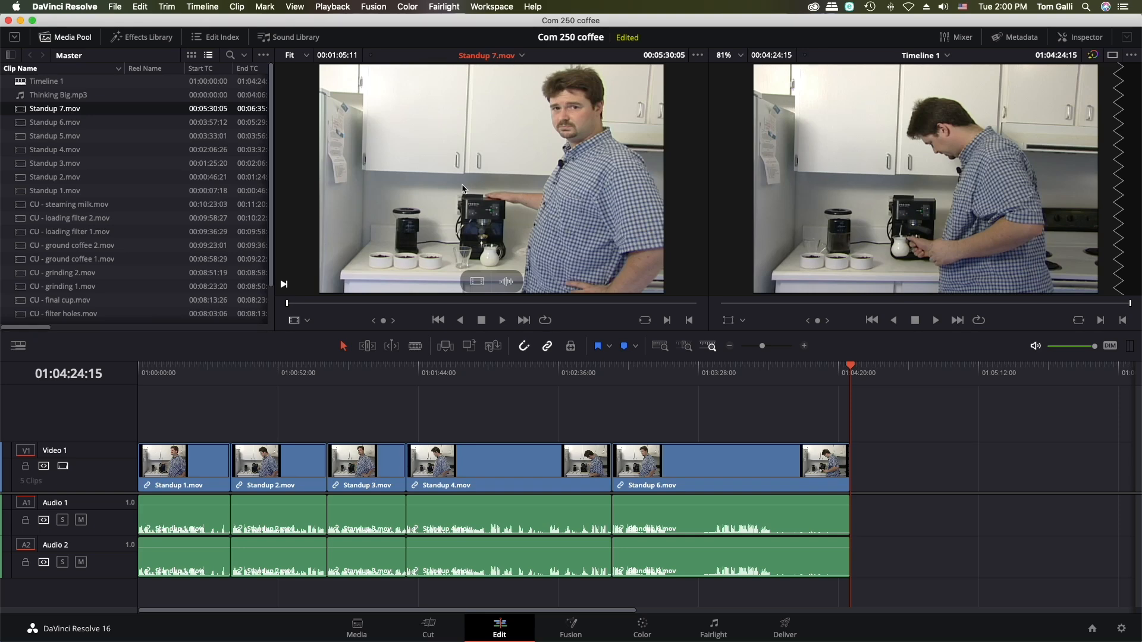
{"action": "left_click_drag", "start_coordinate": [463, 188], "coordinate": [961, 146]}
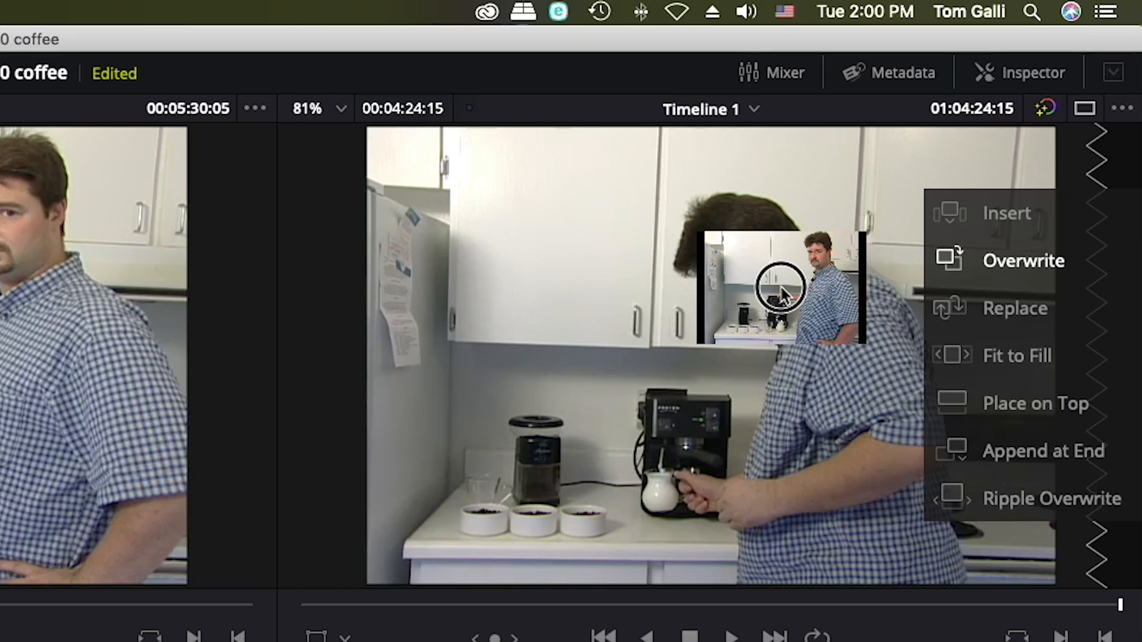
{"action": "left_click_drag", "start_coordinate": [781, 291], "coordinate": [974, 474]}
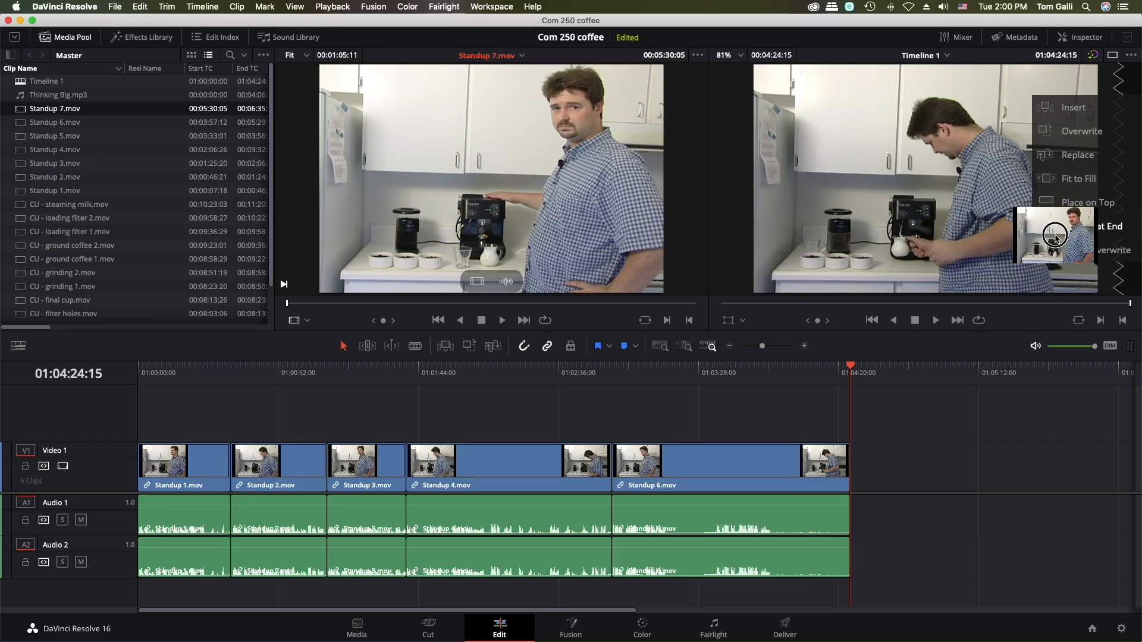
{"action": "left_click_drag", "start_coordinate": [1056, 238], "coordinate": [1055, 239]}
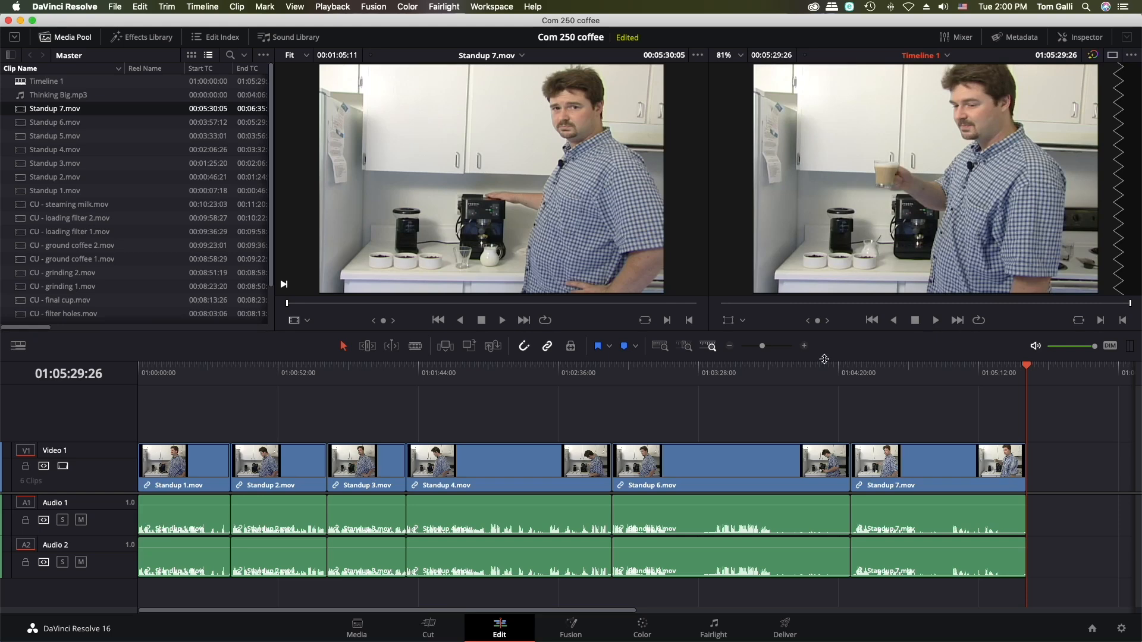
Add a second copy of Standup 7.mov at the end of the timeline with an Overwrite Clip edit
{"action": "mouse_move", "coordinate": [489, 279]}
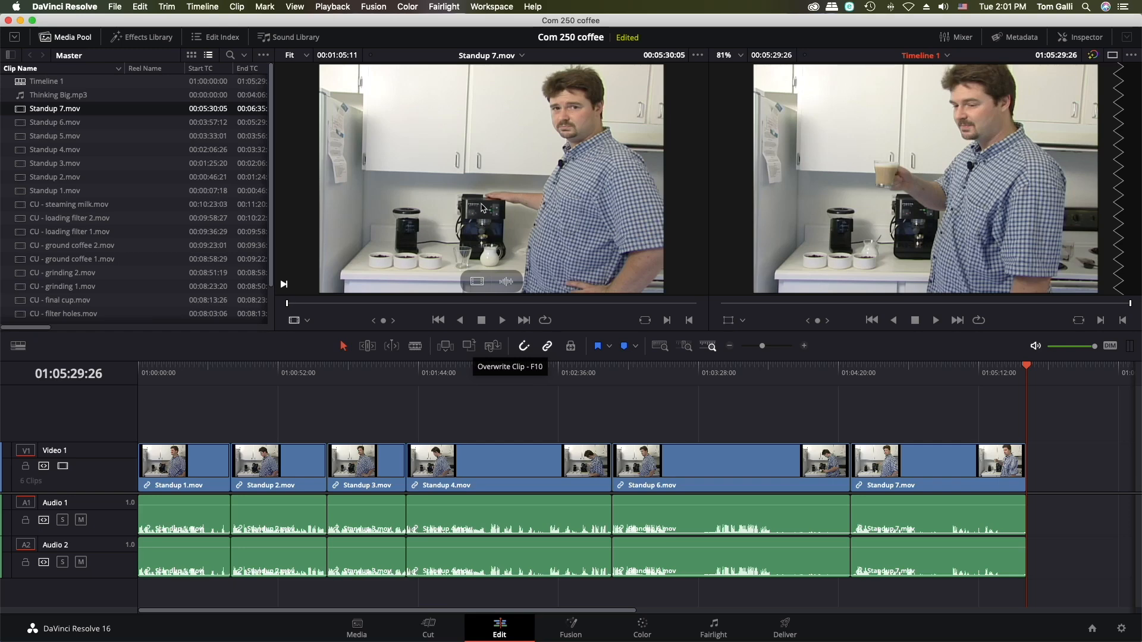
{"action": "left_click", "coordinate": [469, 346]}
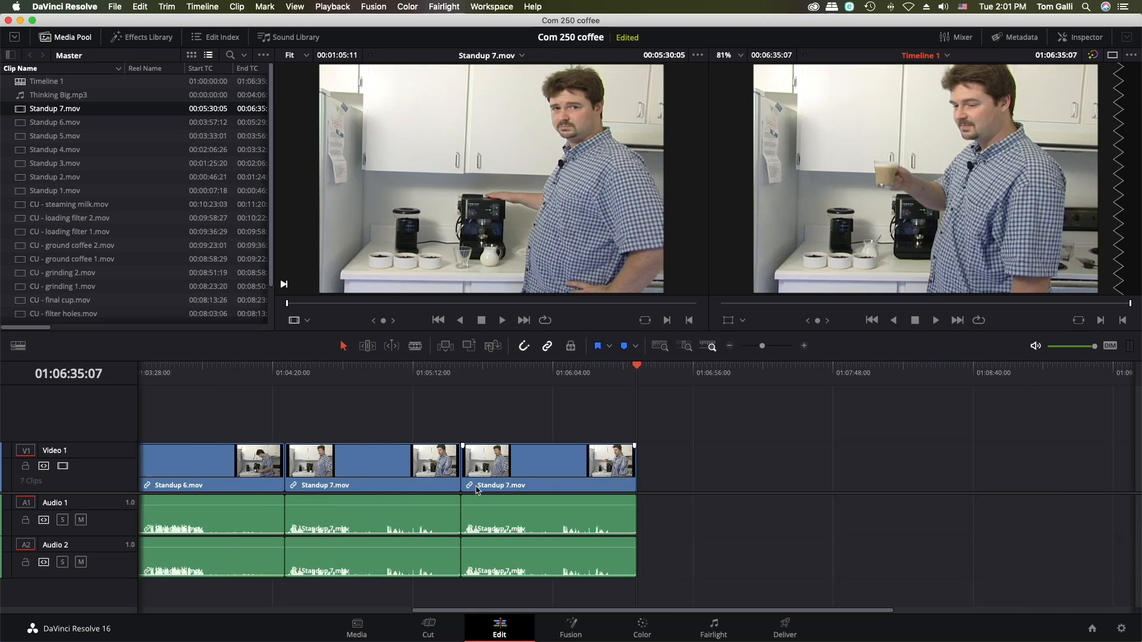
{"action": "left_click", "coordinate": [403, 473]}
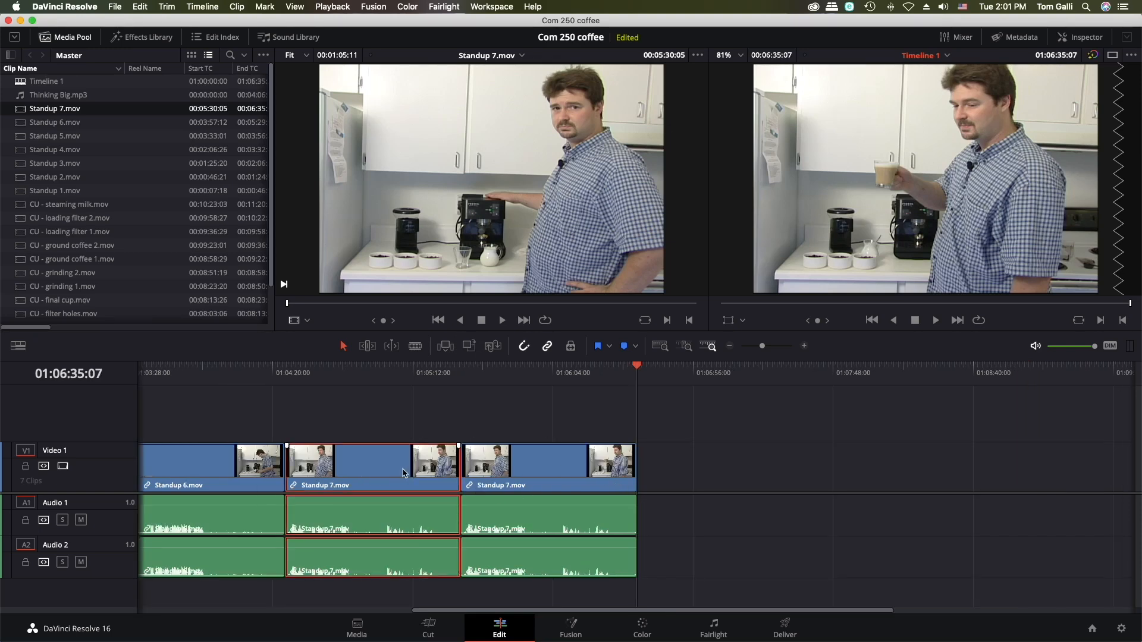
{"action": "left_click", "coordinate": [517, 471]}
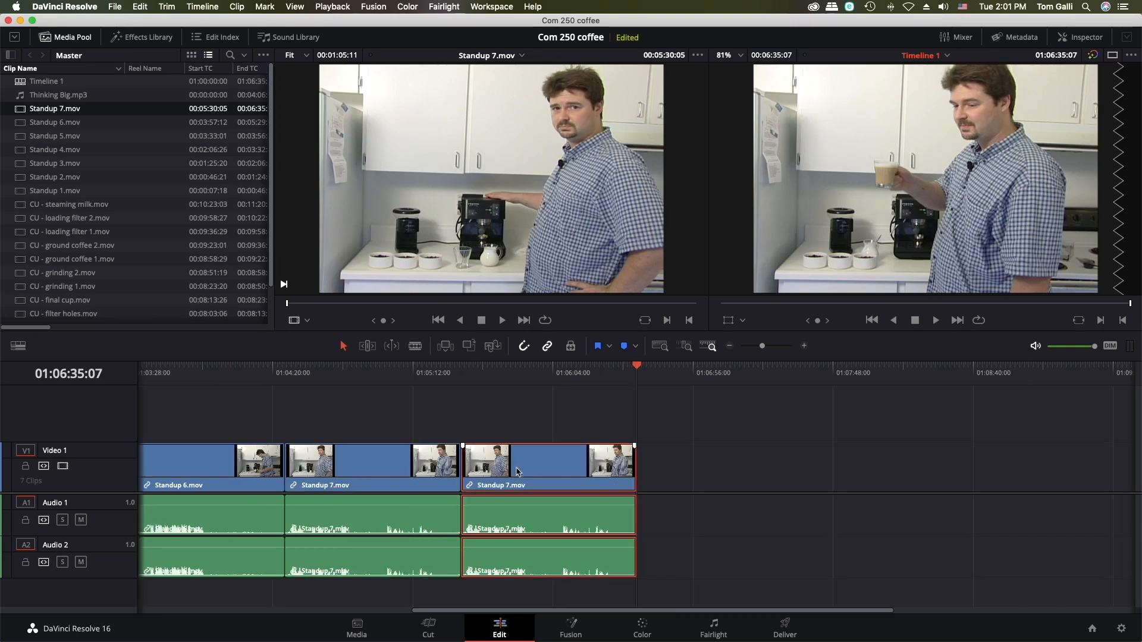
{"action": "left_click", "coordinate": [522, 412]}
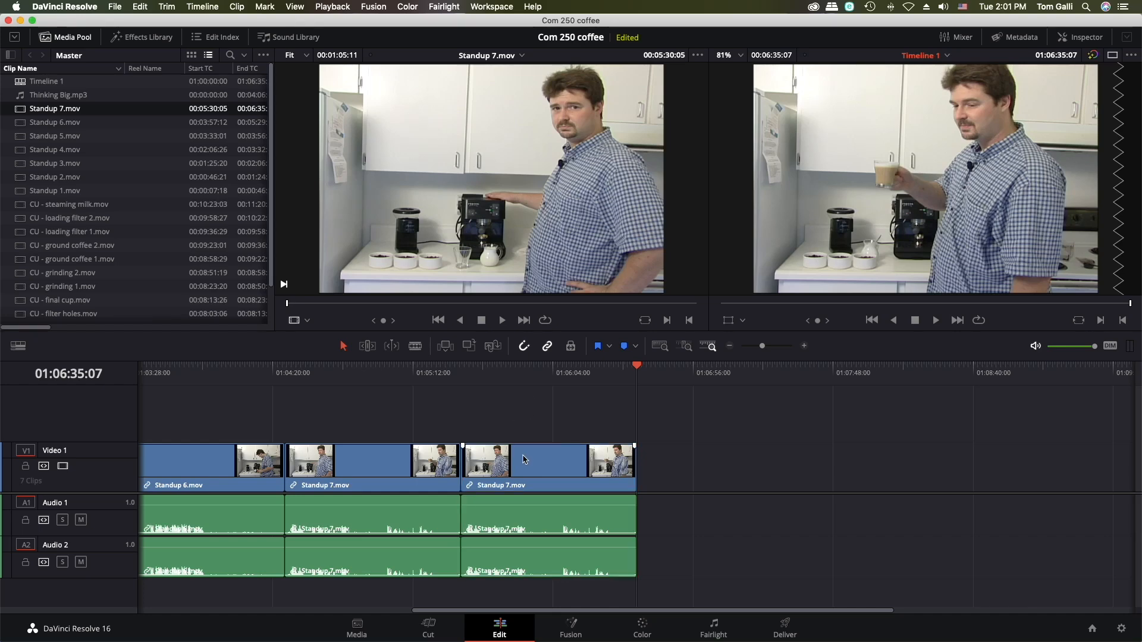
Delete the first Standup 7.mov copy from the timeline and remove the gap it leaves
{"action": "left_click", "coordinate": [358, 463]}
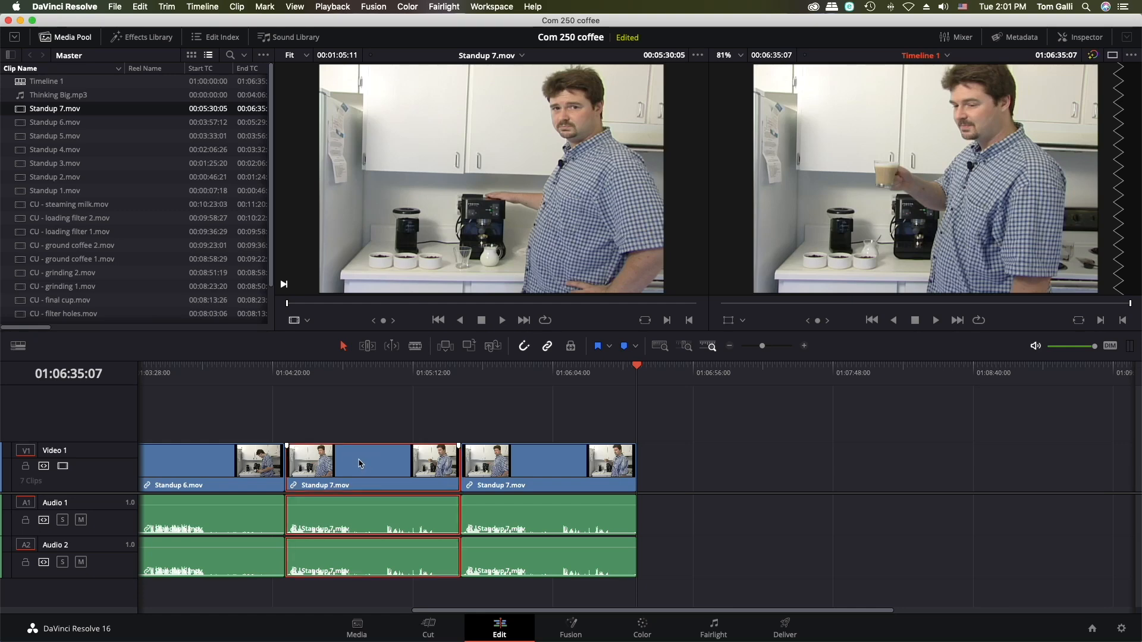
{"action": "key", "text": "Delete"}
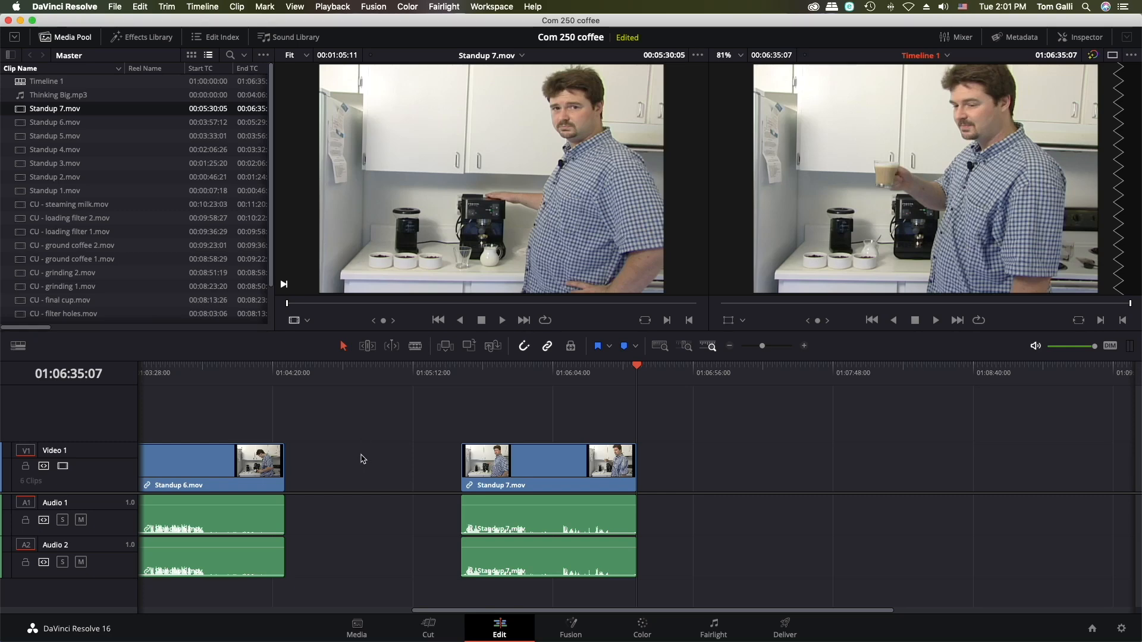
{"action": "left_click", "coordinate": [361, 459]}
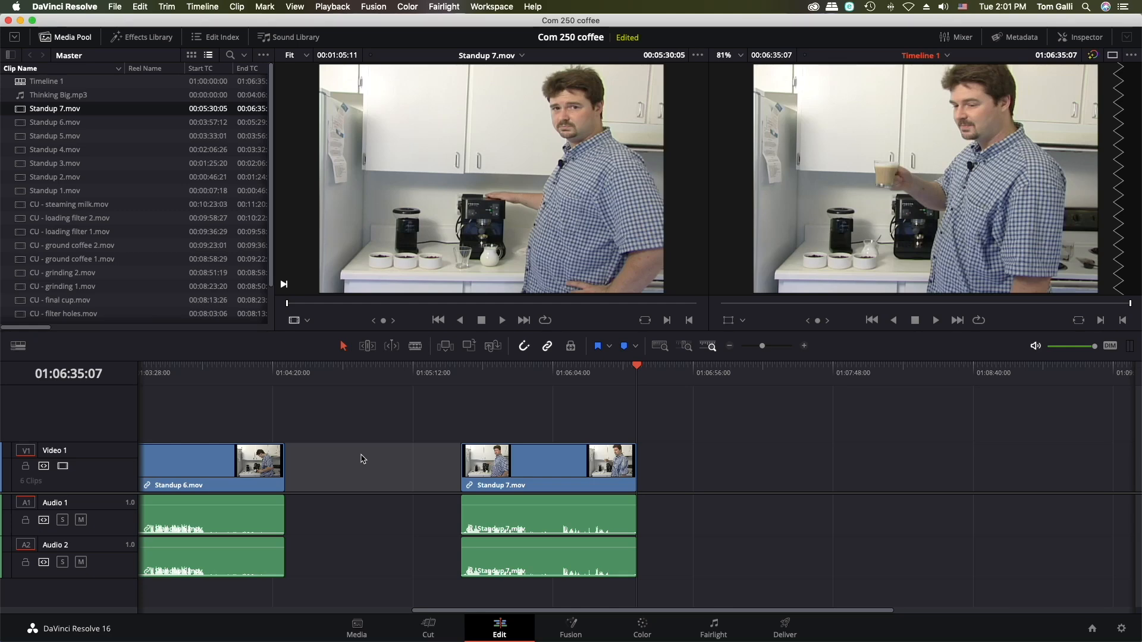
{"action": "key", "text": "Delete"}
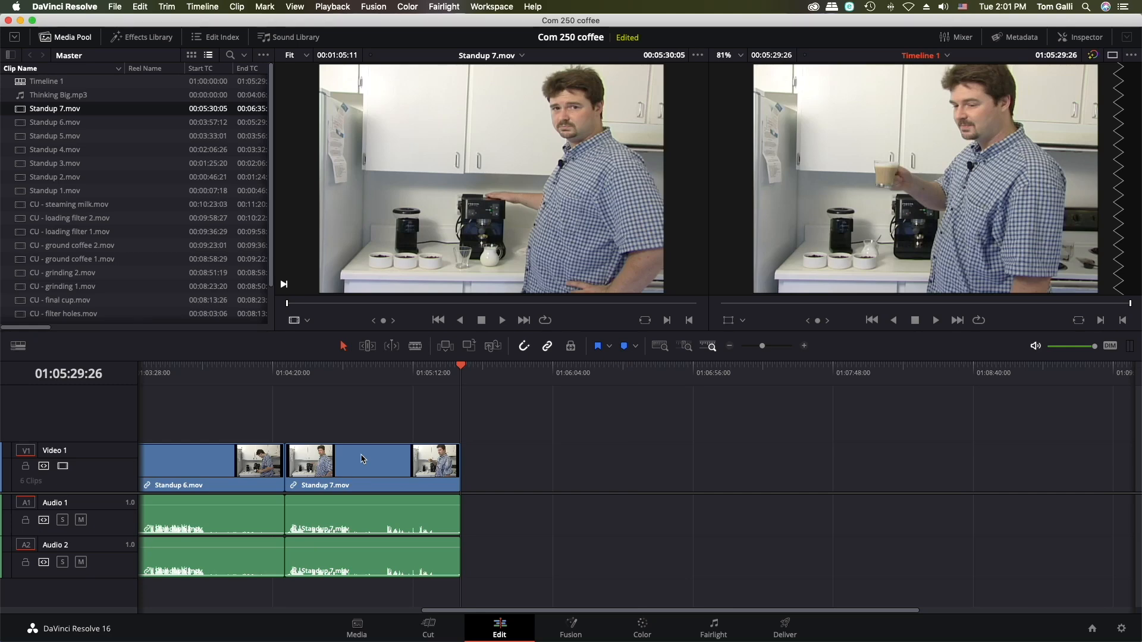
Undo the gap removal and clip deletion, and ripple delete the first Standup 7.mov copy instead
{"action": "key", "text": "super+z"}
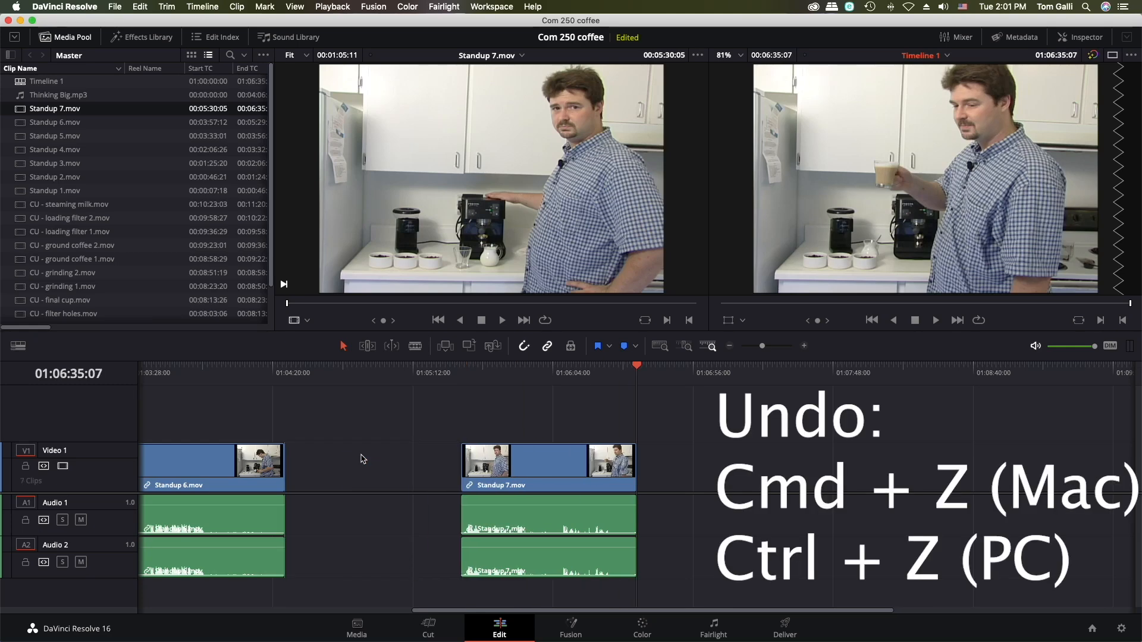
{"action": "key", "text": "super+z"}
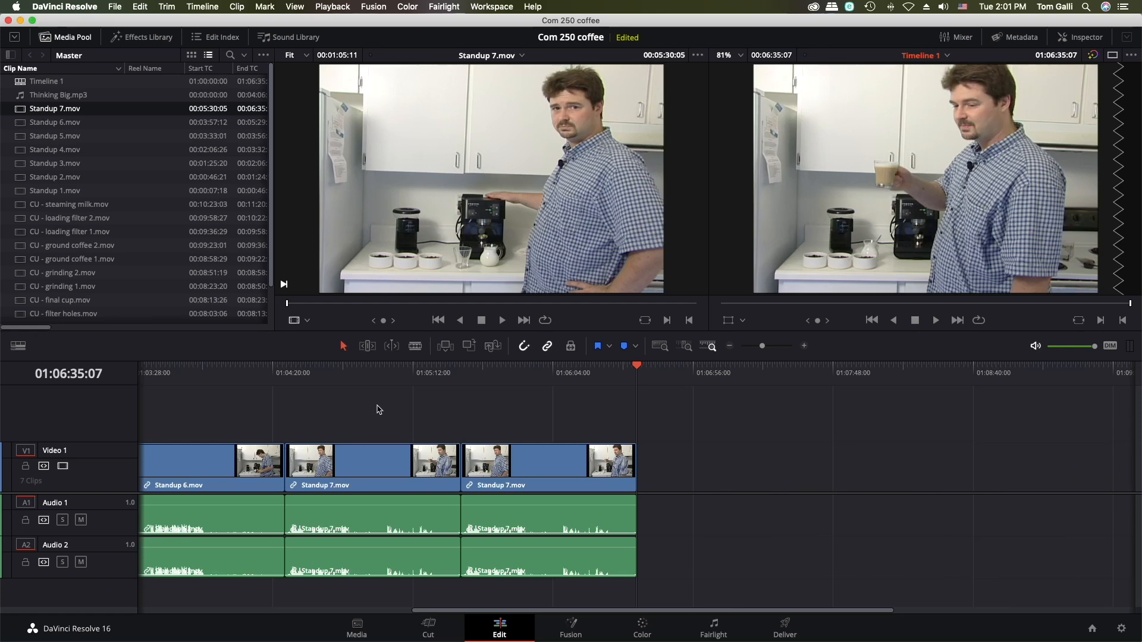
{"action": "left_click", "coordinate": [373, 458]}
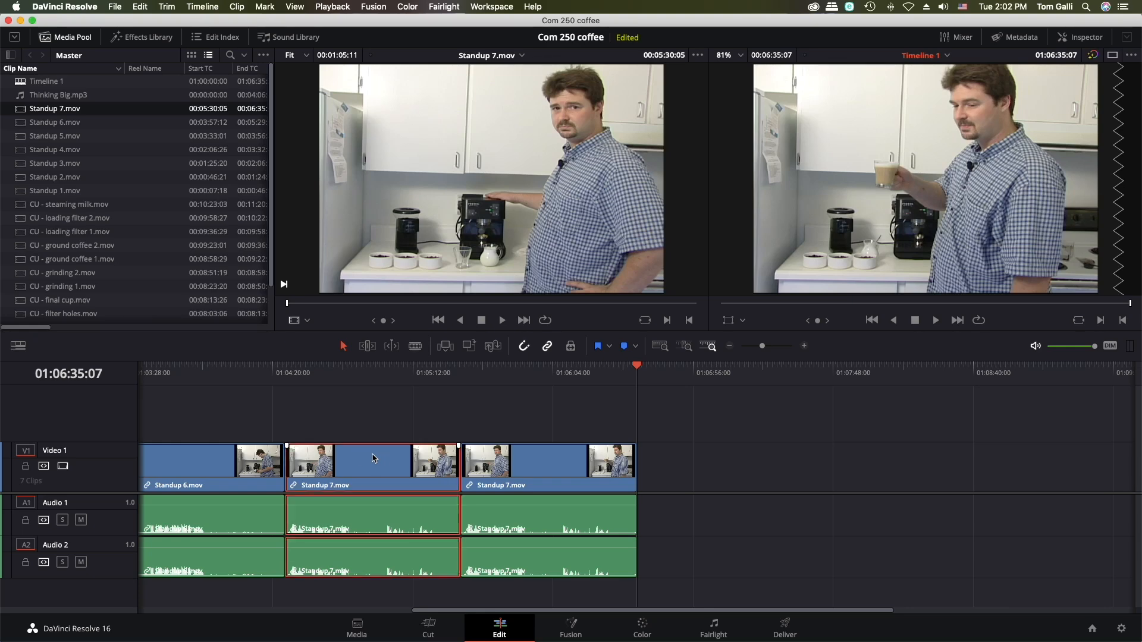
{"action": "key", "text": "shift+Delete"}
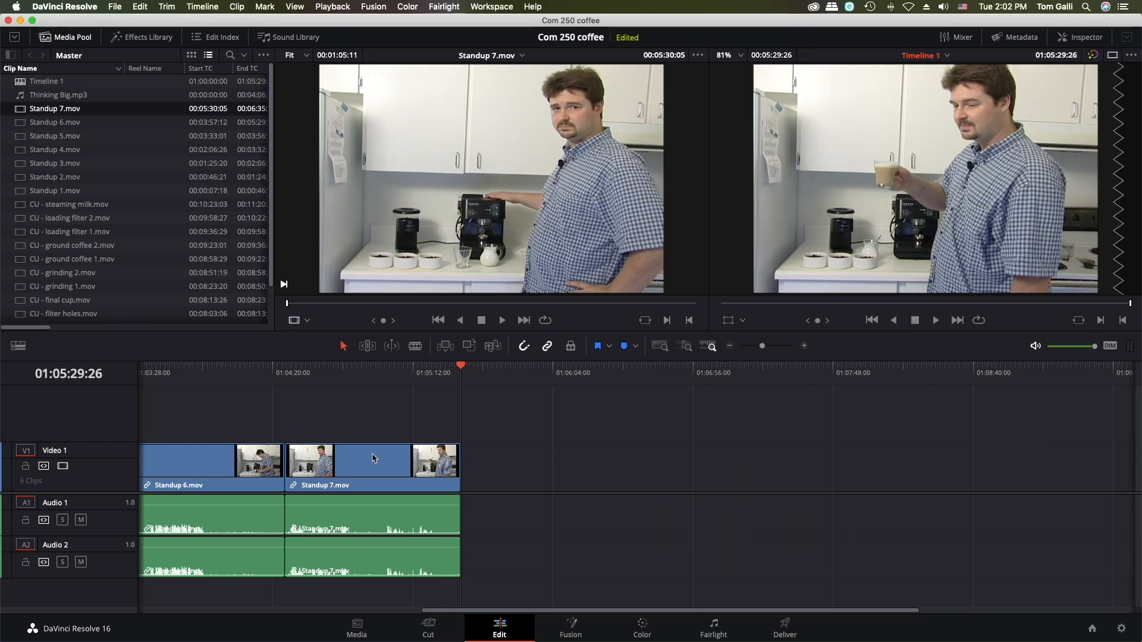
Load Standup 5.mov in the source viewer and mark its in point at 00:03:36:29 and out point at 00:03:55:02
{"action": "left_click", "coordinate": [522, 611]}
{"action": "left_click_drag", "start_coordinate": [522, 610], "coordinate": [292, 613]}
{"action": "left_click", "coordinate": [330, 470]}
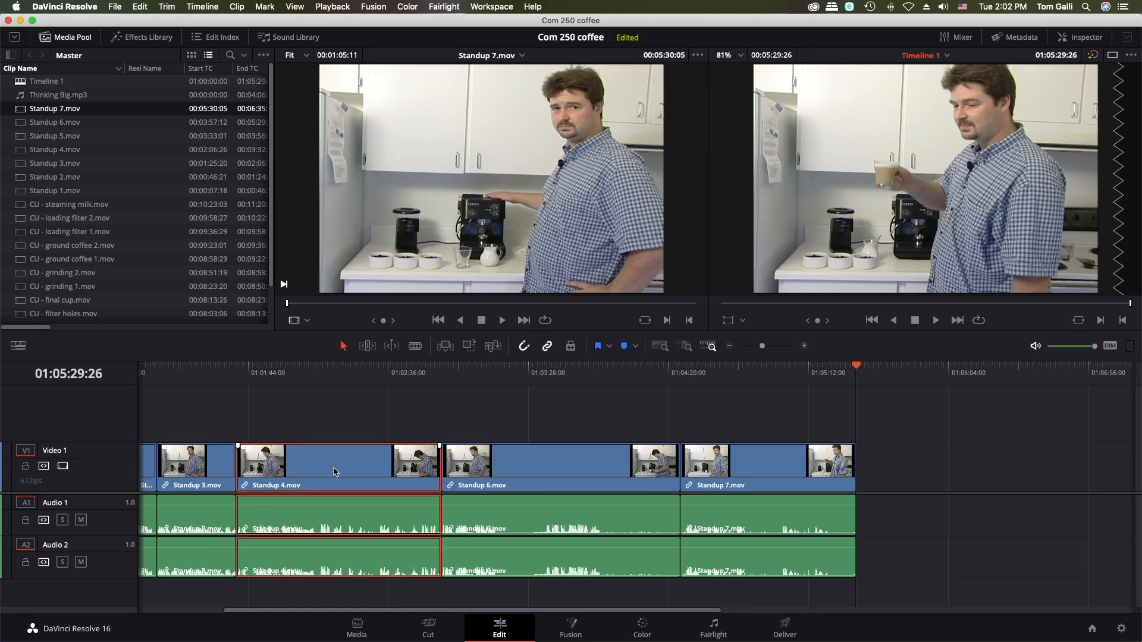
{"action": "left_click", "coordinate": [540, 467]}
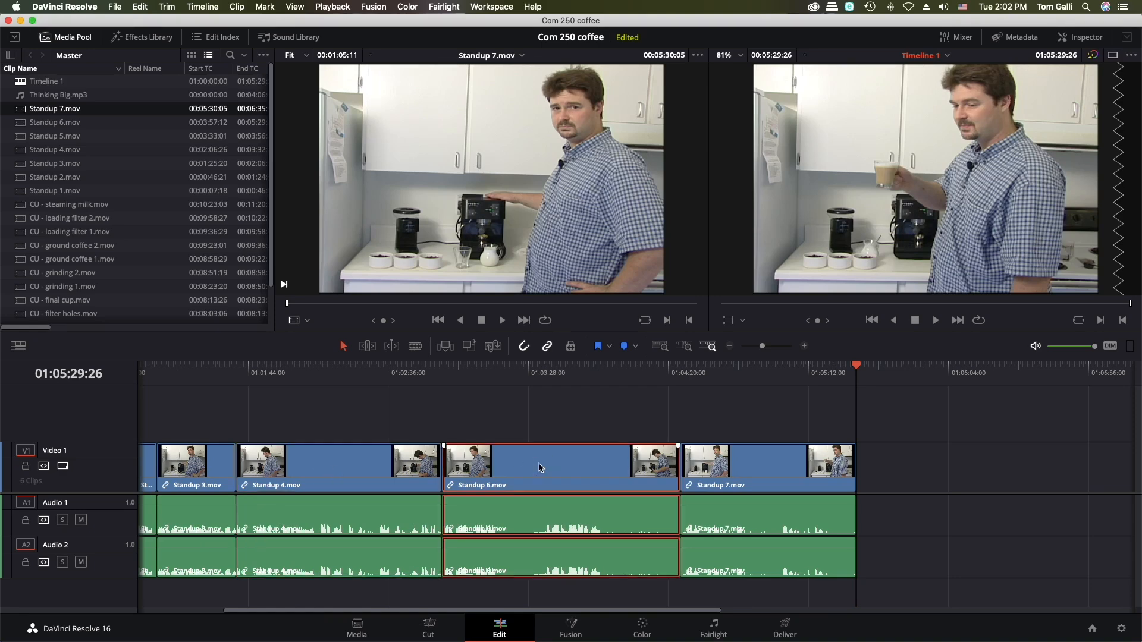
{"action": "left_click", "coordinate": [26, 141]}
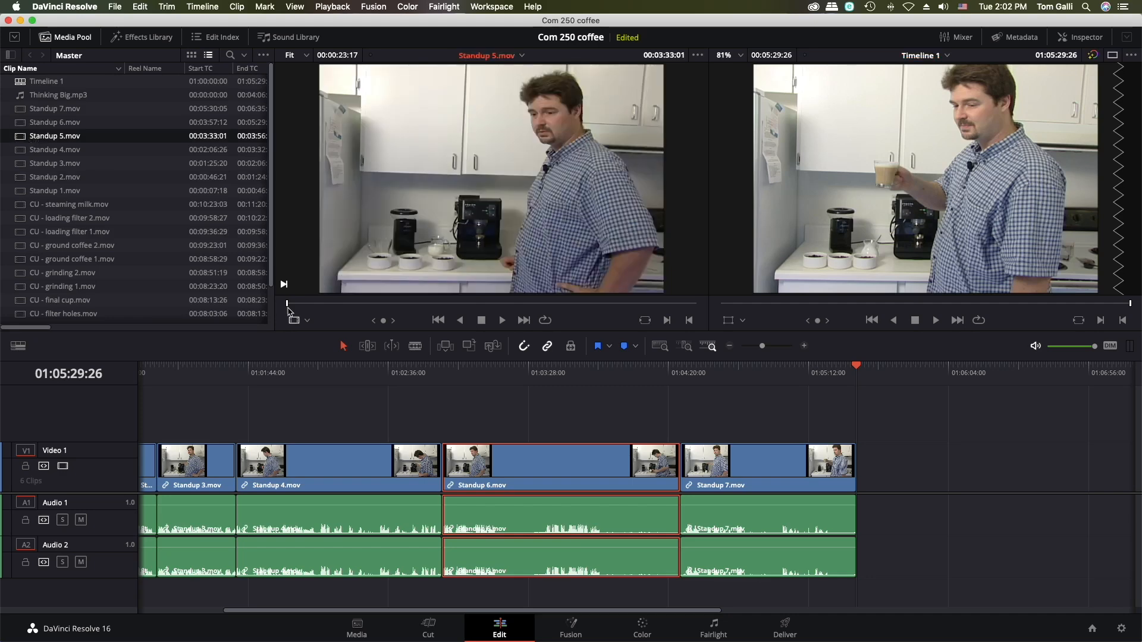
{"action": "left_click_drag", "start_coordinate": [297, 306], "coordinate": [356, 306]}
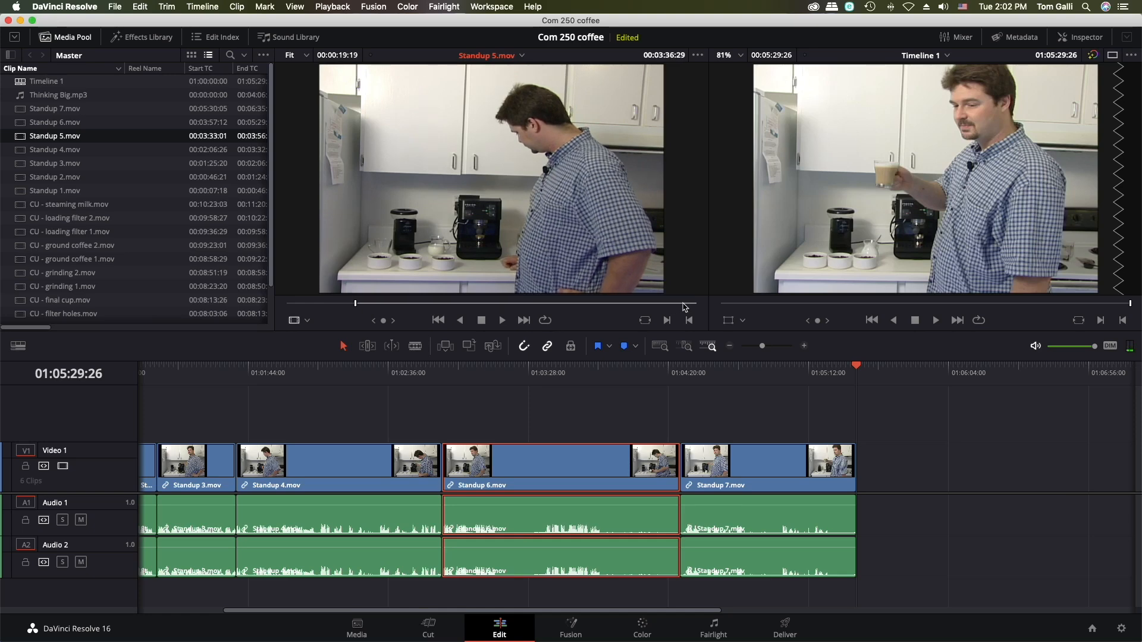
{"action": "left_click", "coordinate": [672, 303]}
{"action": "left_click_drag", "start_coordinate": [672, 303], "coordinate": [672, 306]}
{"action": "key", "text": "o"}
Move Standup 6.mov and Standup 7.mov together about 02:38:03 later on the timeline, opening a gap after Standup 4.mov
{"action": "left_click", "coordinate": [569, 406]}
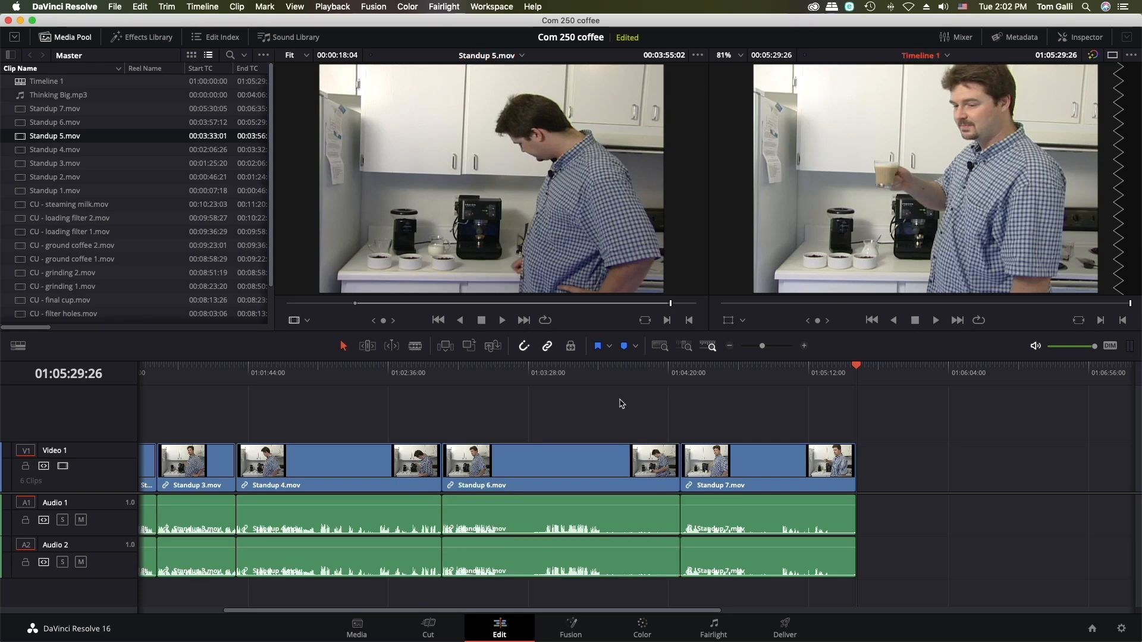
{"action": "left_click_drag", "start_coordinate": [605, 401], "coordinate": [764, 504]}
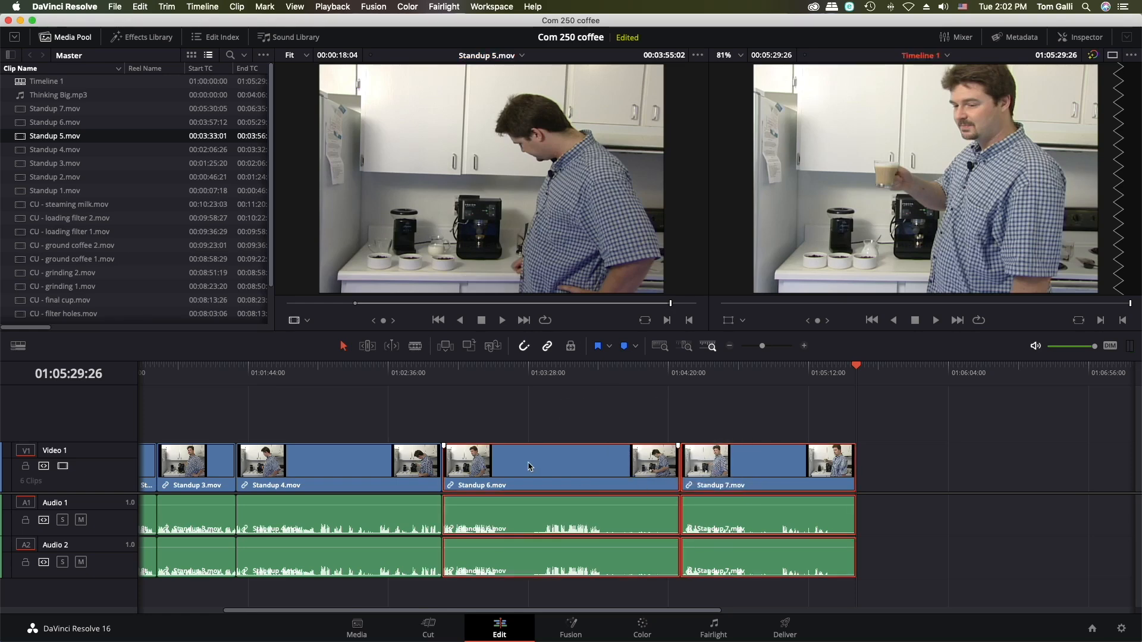
{"action": "left_click_drag", "start_coordinate": [484, 466], "coordinate": [908, 458]}
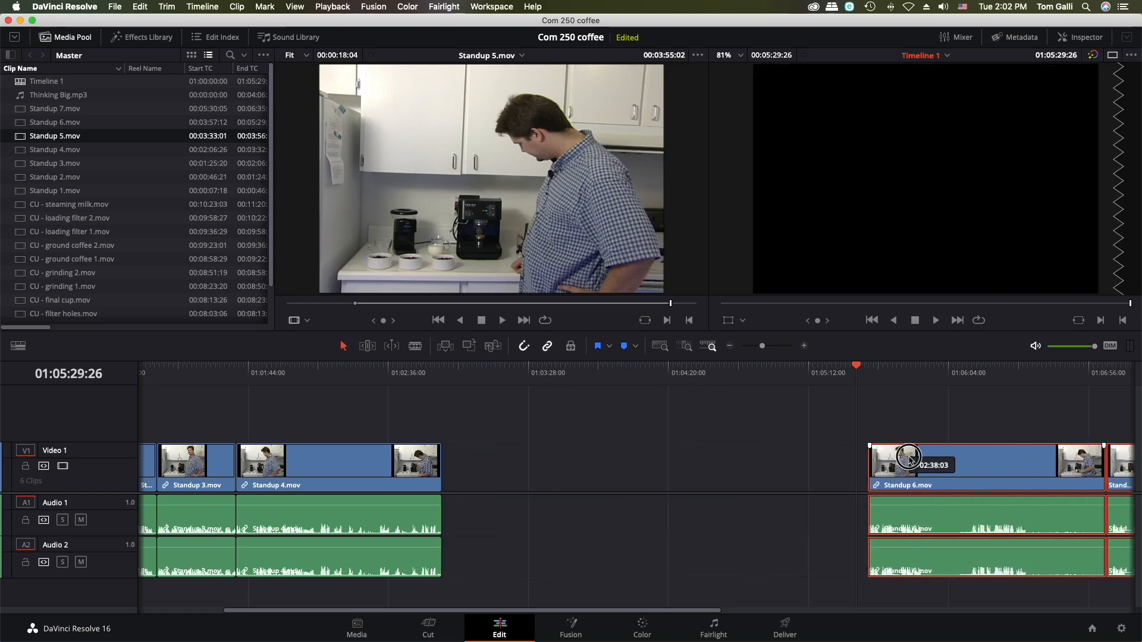
Place Standup 5.mov directly after Standup 4.mov on the timeline and remove the remaining gap before Standup 6.mov
{"action": "left_click_drag", "start_coordinate": [470, 174], "coordinate": [476, 485]}
{"action": "left_click", "coordinate": [550, 472]}
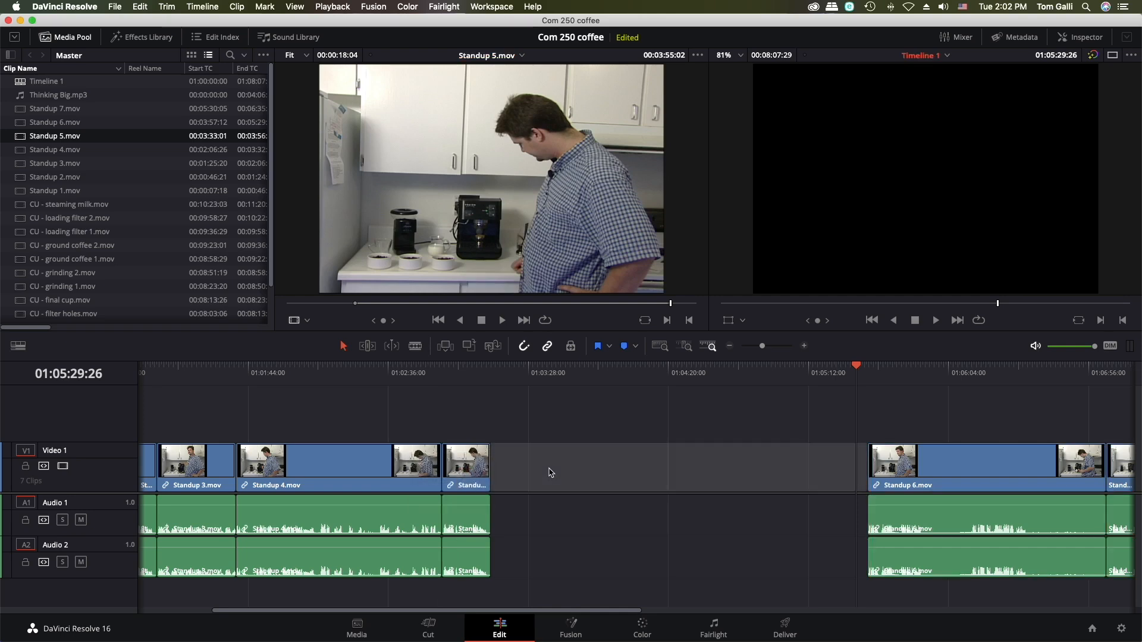
{"action": "key", "text": "BackSpace"}
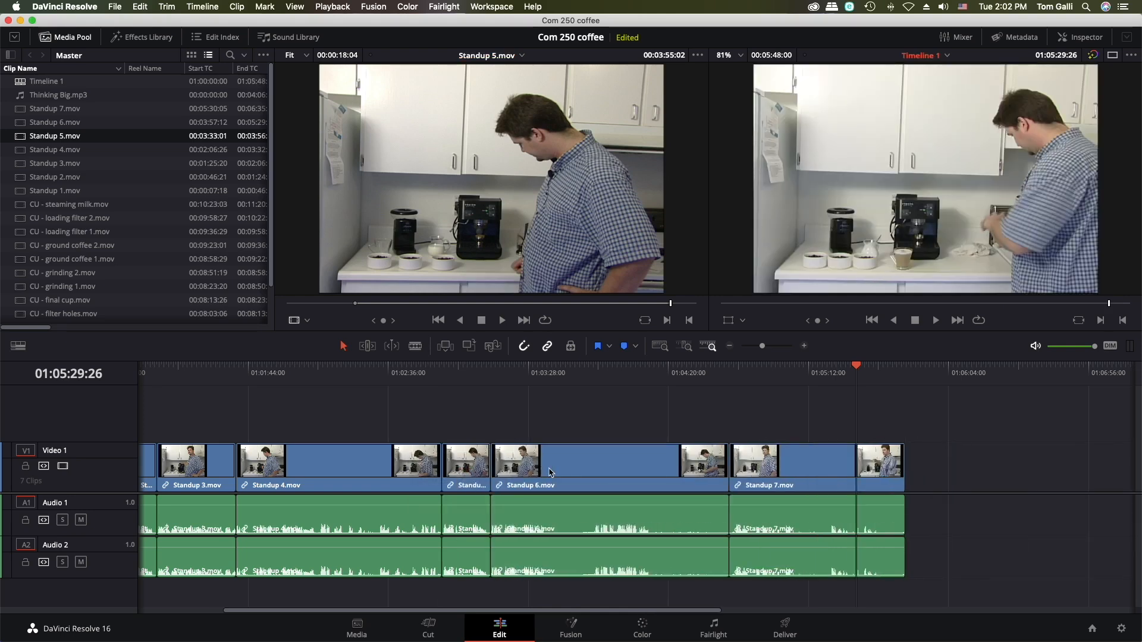
Undo the gap removal, the Standup 5.mov placement and the move of Standup 6.mov and Standup 7.mov
{"action": "key", "text": "super+z"}
{"action": "key", "text": "super+z"}
{"action": "key", "text": "super+z"}
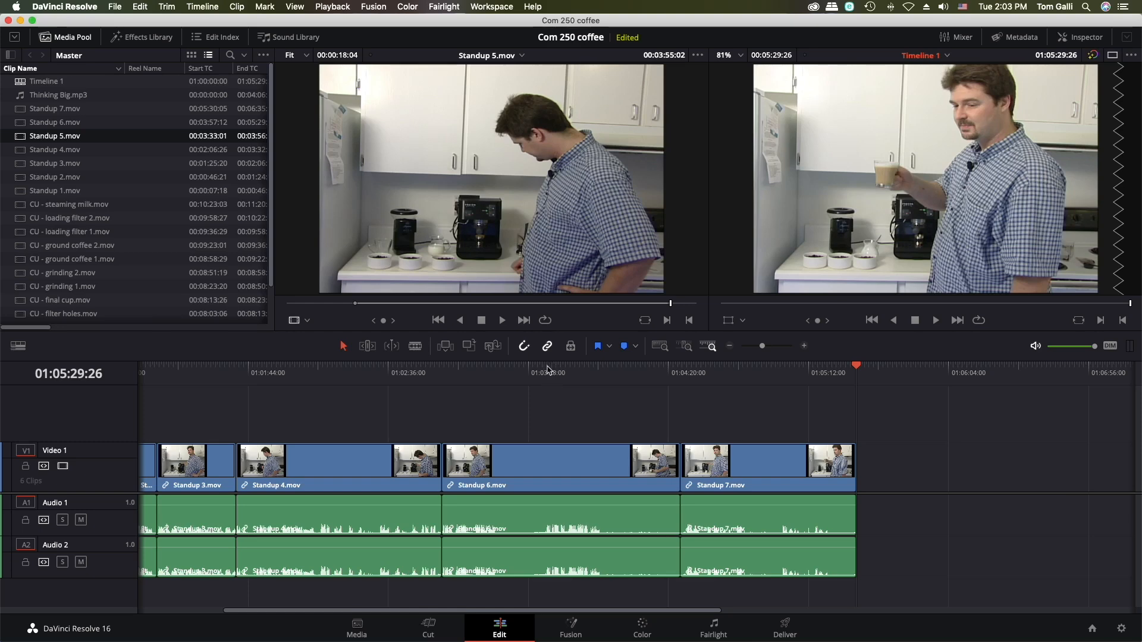
Set the playhead to 01:02:56:01, where Standup 6.mov starts, and insert the marked Standup 5.mov there with an Insert edit
{"action": "left_click_drag", "start_coordinate": [548, 369], "coordinate": [451, 374]}
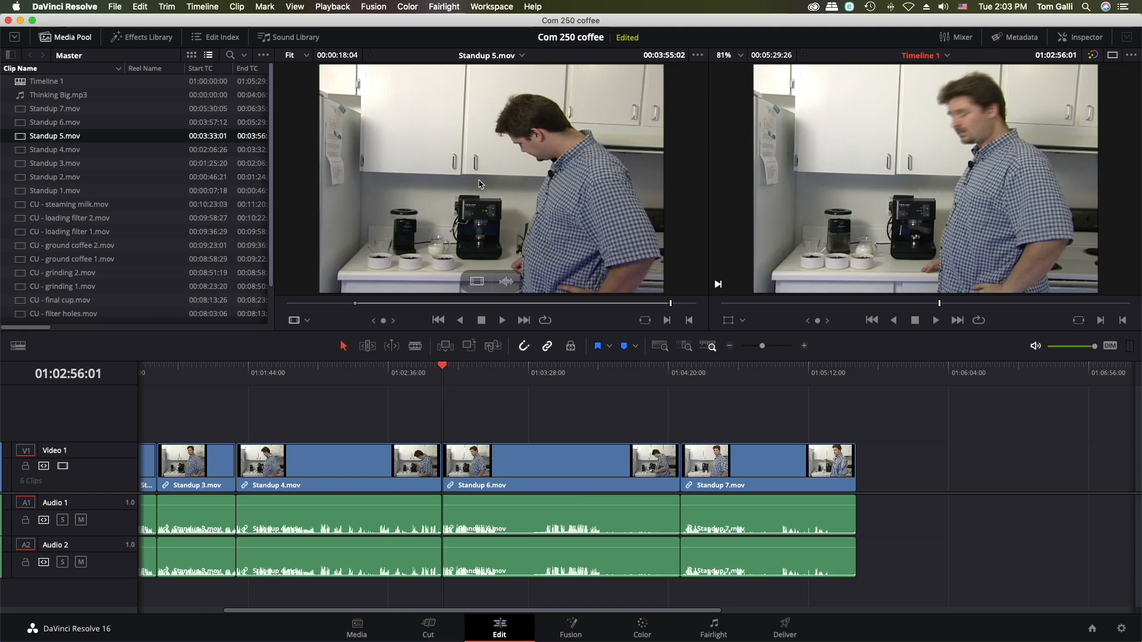
{"action": "left_click", "coordinate": [479, 182]}
{"action": "left_click_drag", "start_coordinate": [479, 182], "coordinate": [1040, 110]}
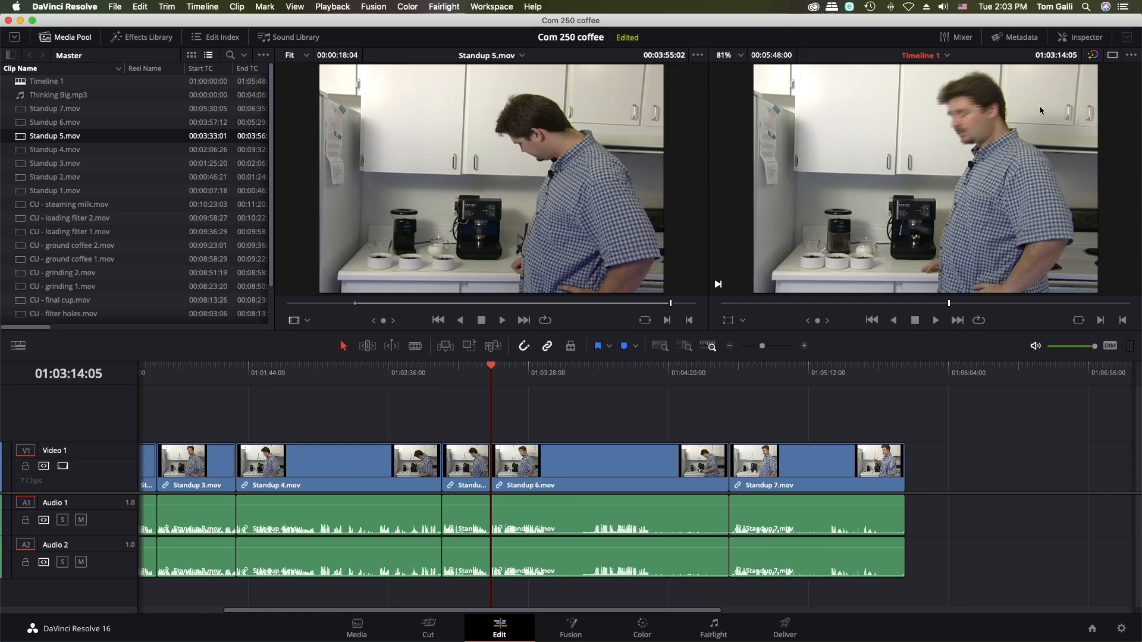
{"action": "left_click", "coordinate": [464, 474]}
{"action": "left_click", "coordinate": [408, 477]}
{"action": "left_click", "coordinate": [534, 476]}
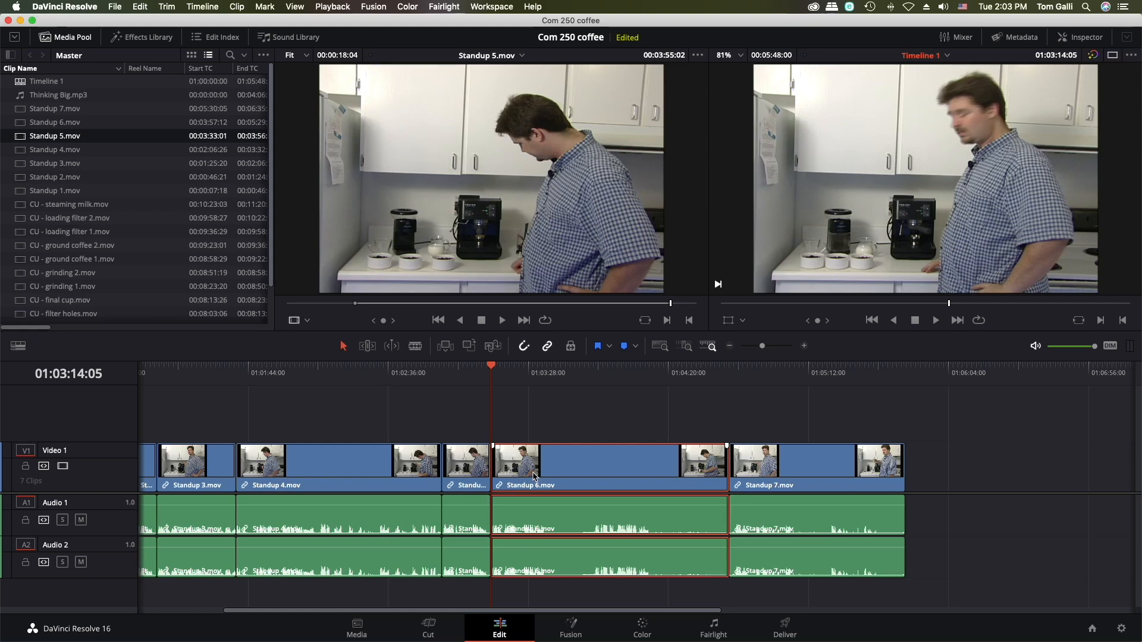
Undo the Insert edit and place Standup 5.mov from the source viewer directly between Standup 4.mov and Standup 6.mov, shifting the following clips along
{"action": "key", "text": "super+z"}
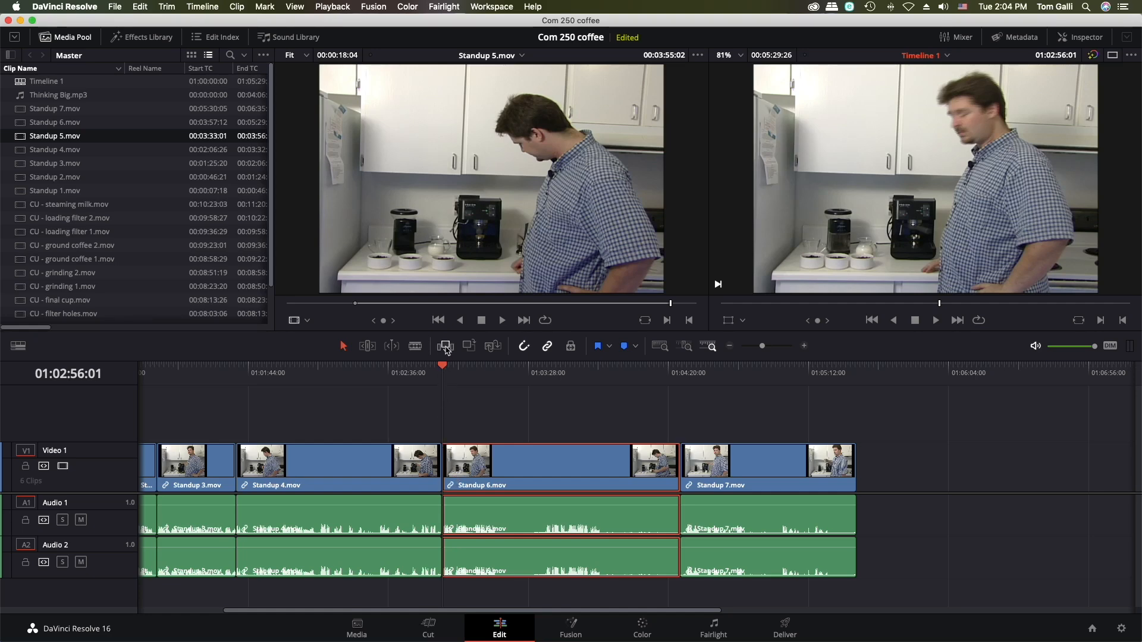
{"action": "left_click", "coordinate": [445, 347]}
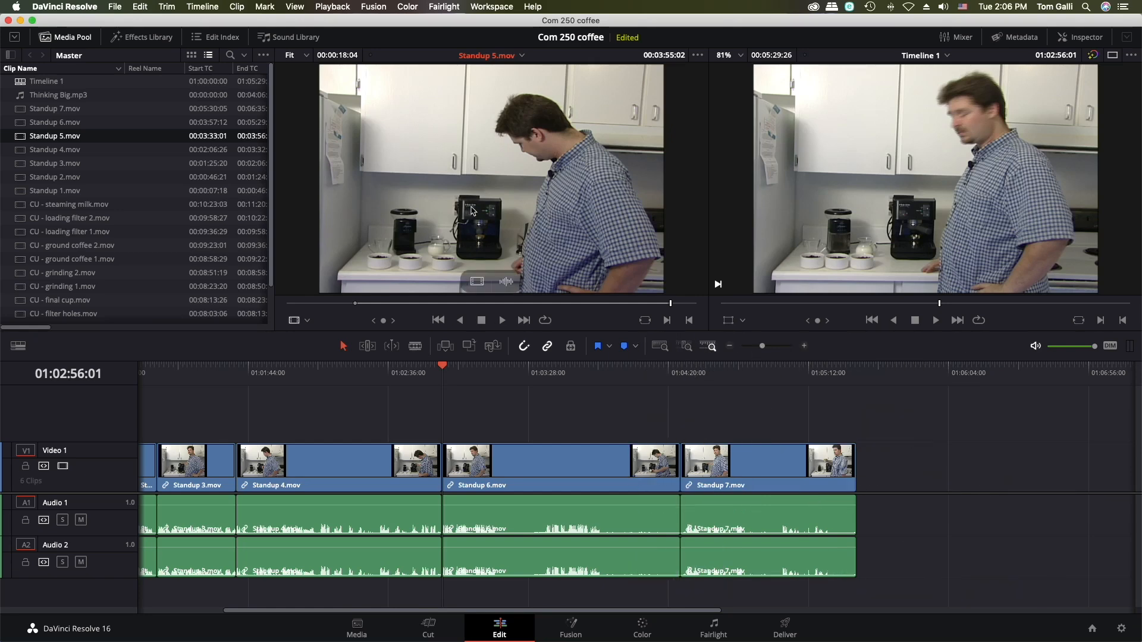
{"action": "left_click_drag", "start_coordinate": [472, 210], "coordinate": [454, 409]}
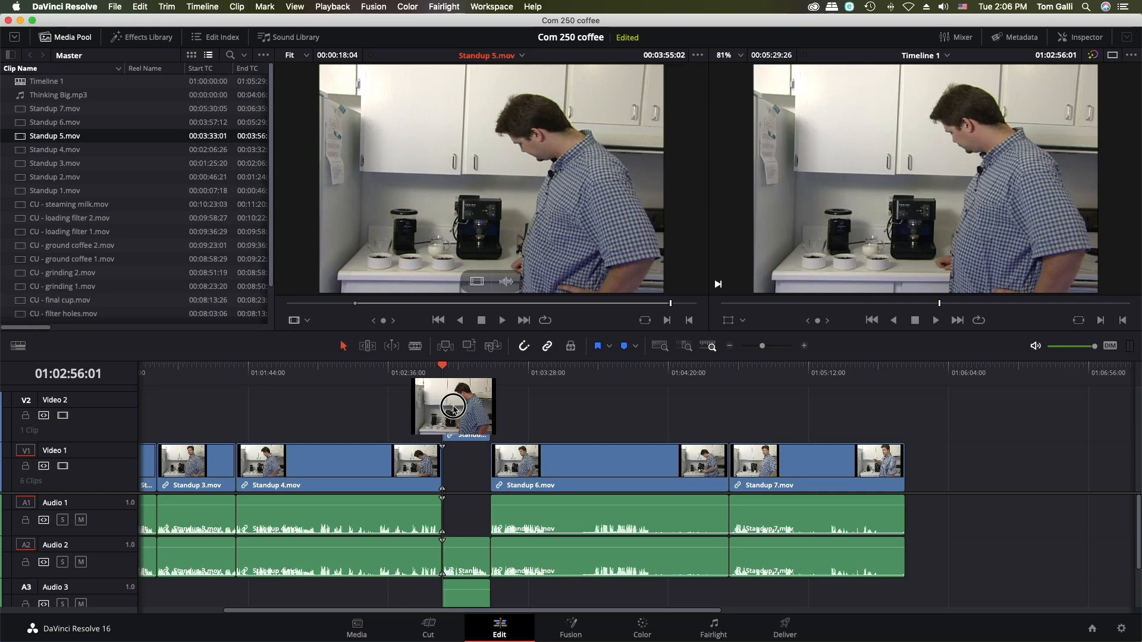
{"action": "left_click_drag", "start_coordinate": [453, 409], "coordinate": [445, 472]}
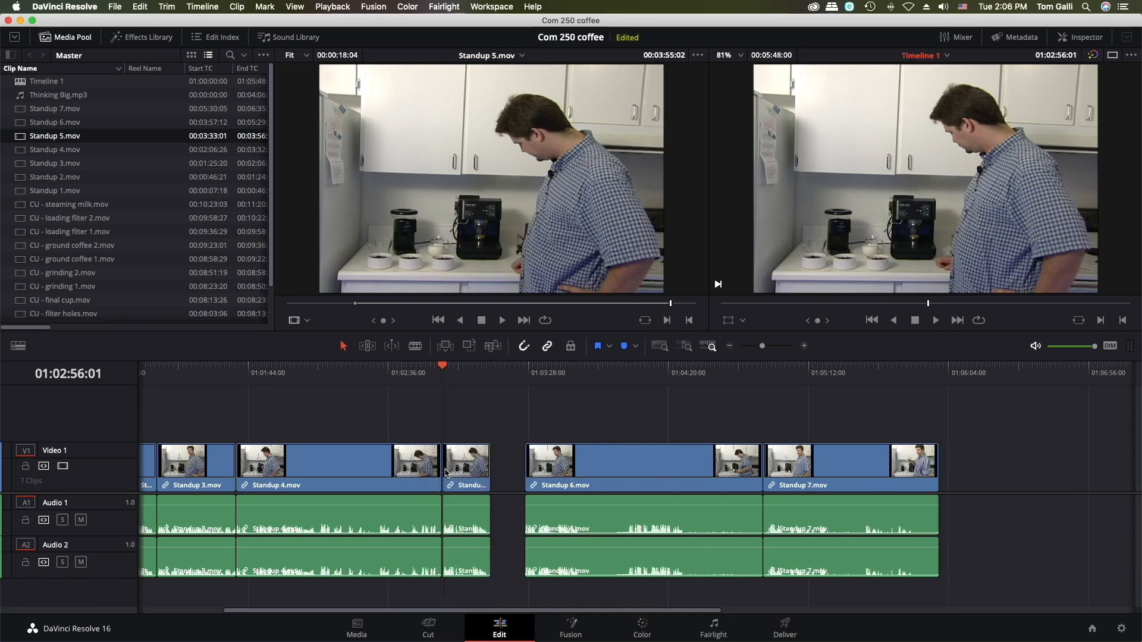
{"action": "left_click", "coordinate": [468, 464]}
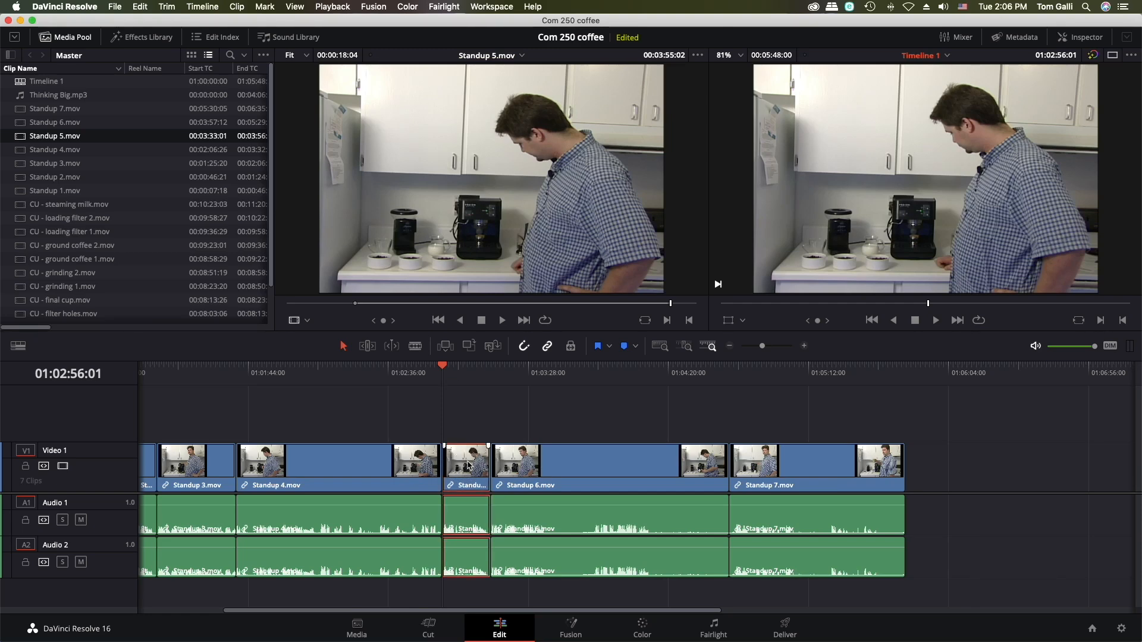
{"action": "left_click", "coordinate": [438, 448]}
{"action": "left_click", "coordinate": [540, 471]}
{"action": "left_click", "coordinate": [538, 418]}
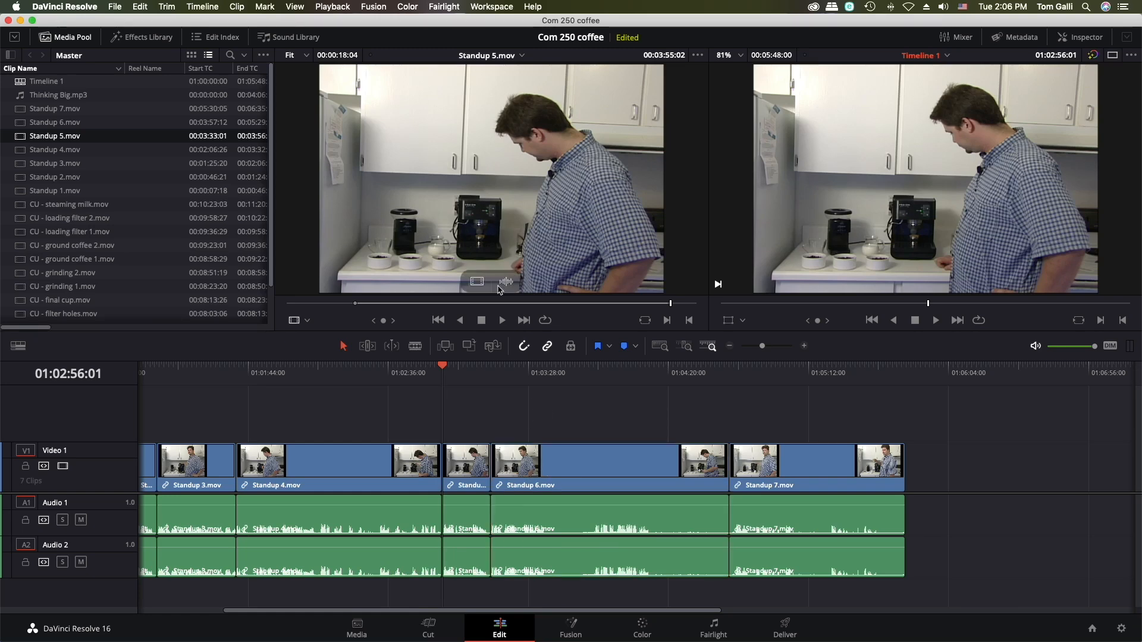
{"action": "mouse_move", "coordinate": [506, 283]}
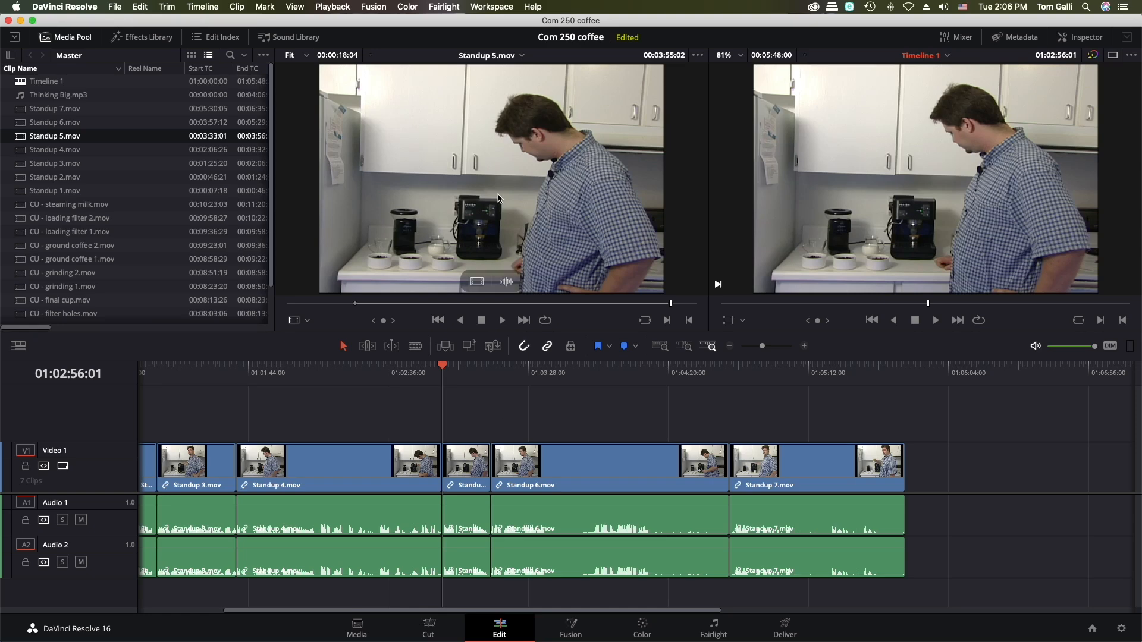